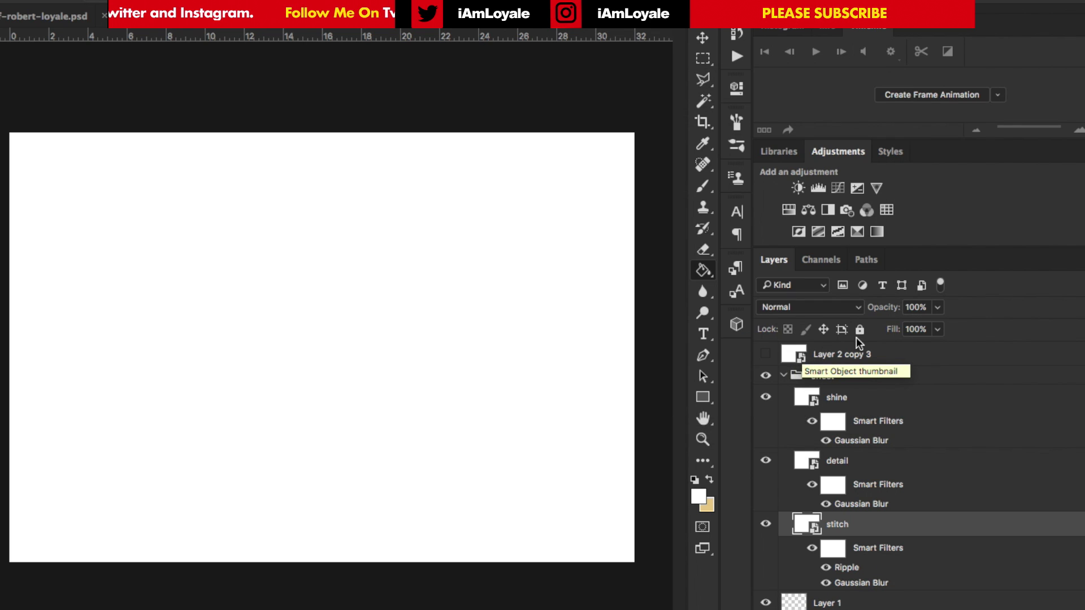
Rename the top copied layer to 'drop'
double_click(850, 356)
type("drop")
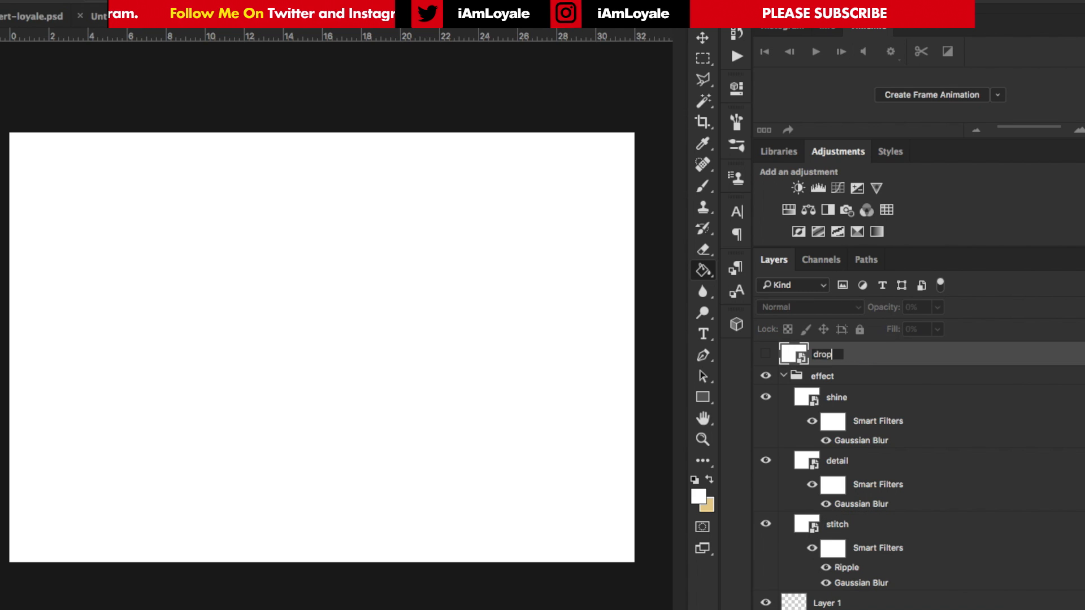
key("Return")
In the drop smart object, keep the embedded profile, hide the plain white Layer 2, and return to the main document
double_click(803, 359)
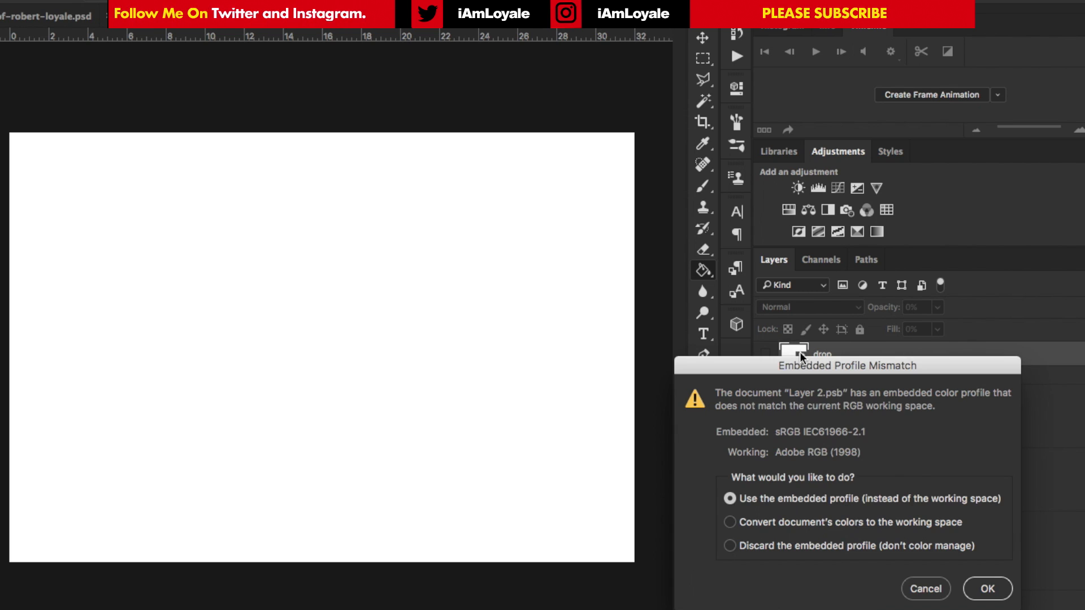
left_click(986, 590)
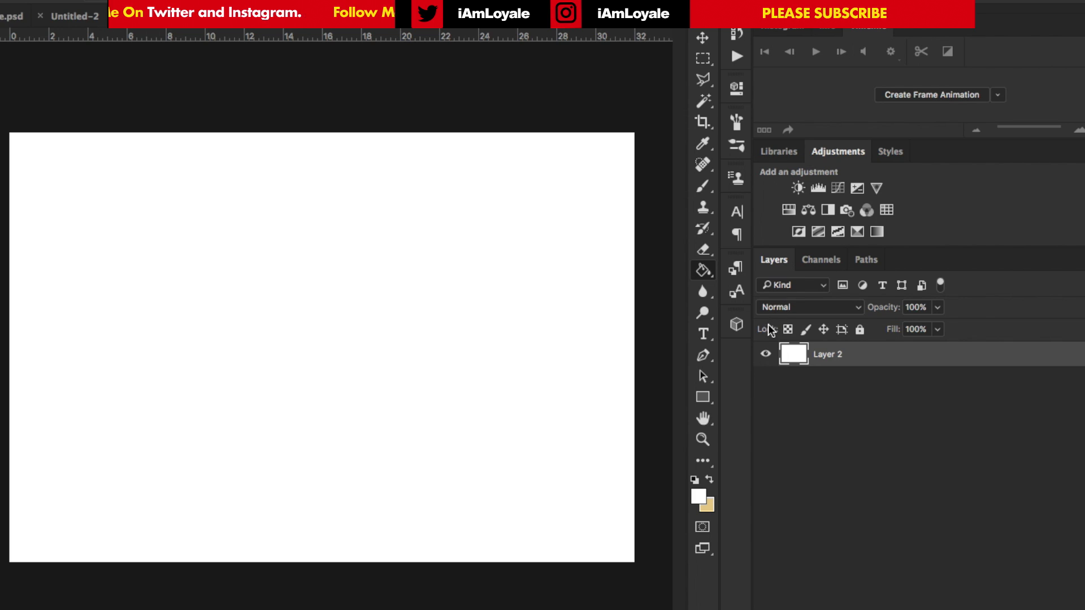
left_click(766, 354)
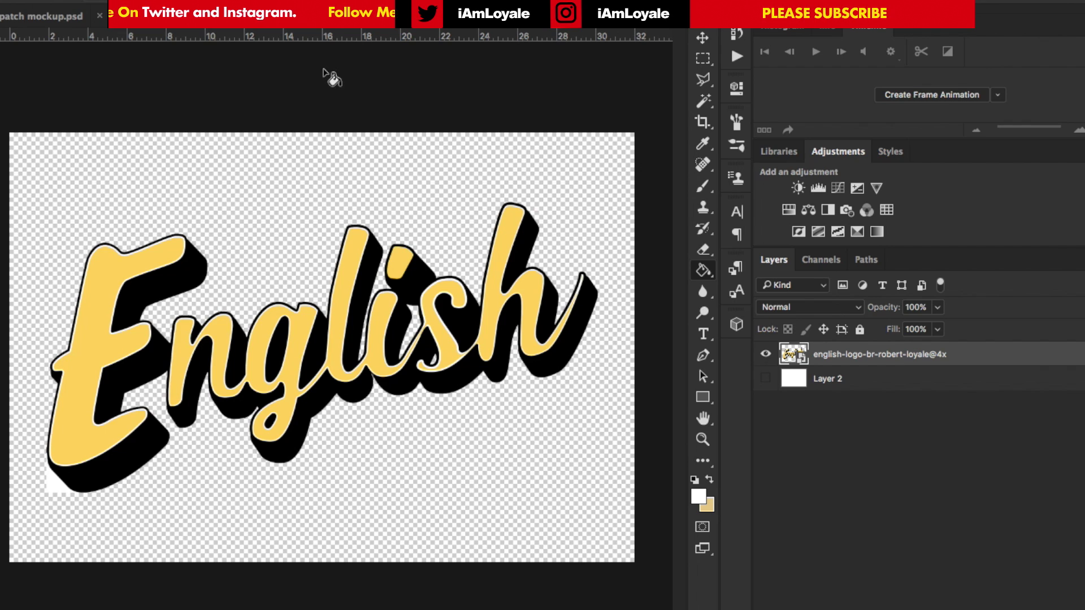
left_click(337, 16)
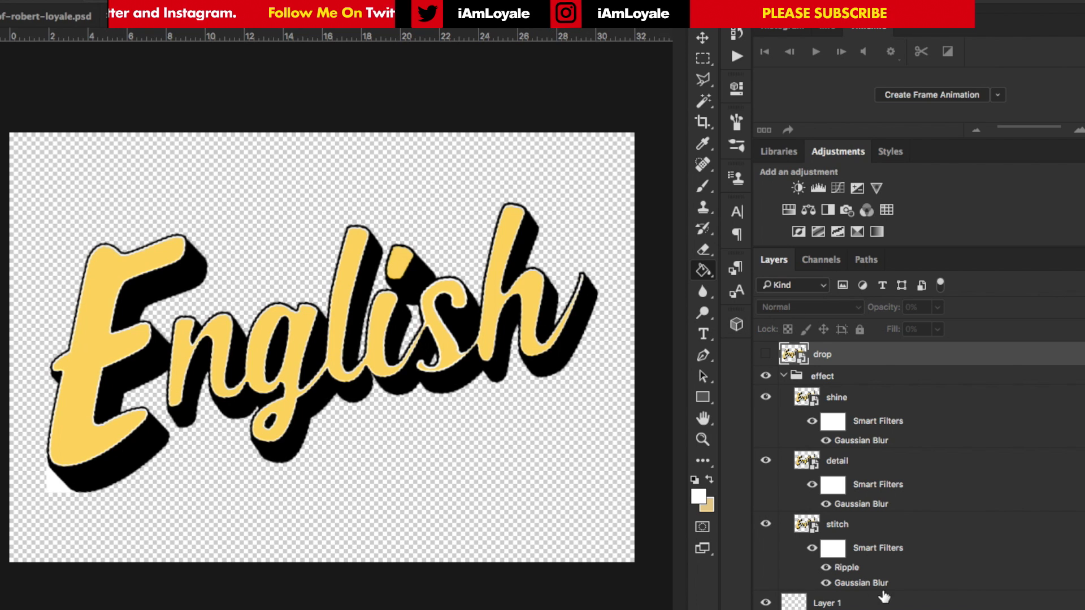
Zoom in to inspect the English logo, select the stitch layer, and fit the artwork in view
key("super+equal")
key("super+equal")
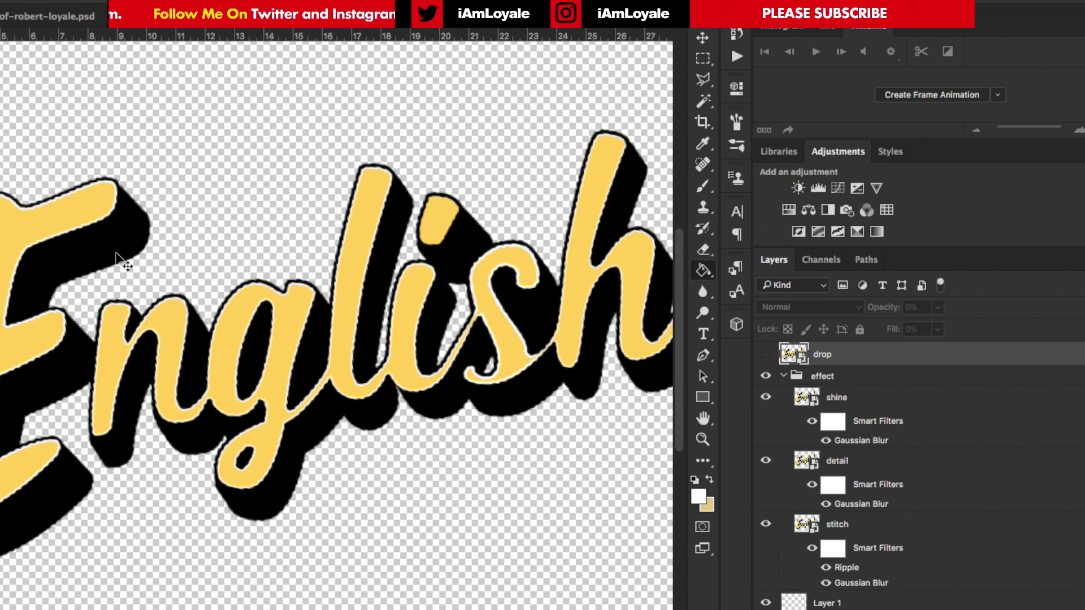
key("super+equal")
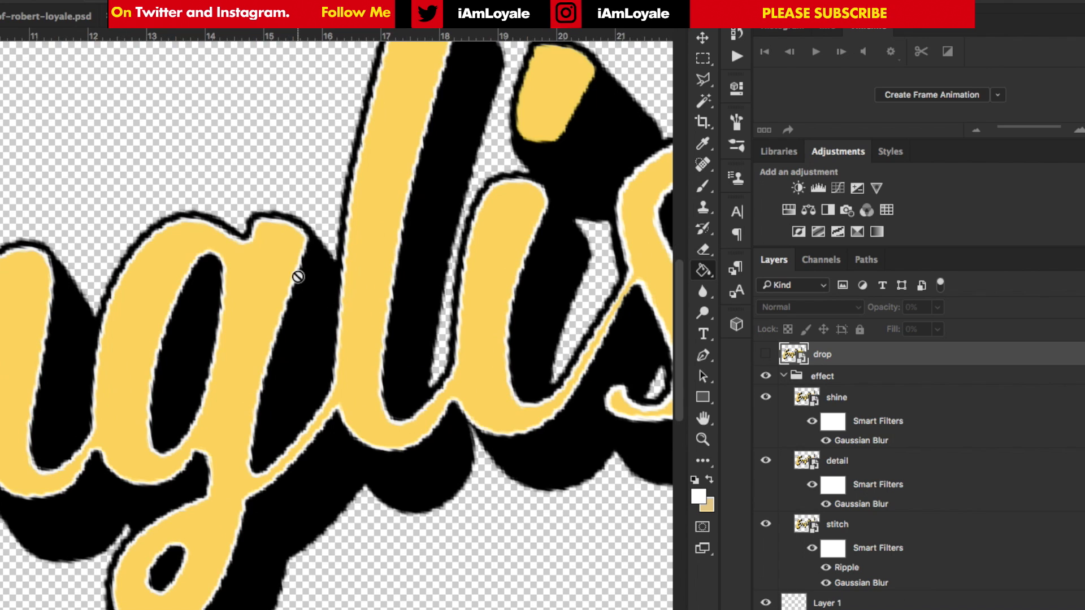
left_click(290, 423, "super")
key("super+0")
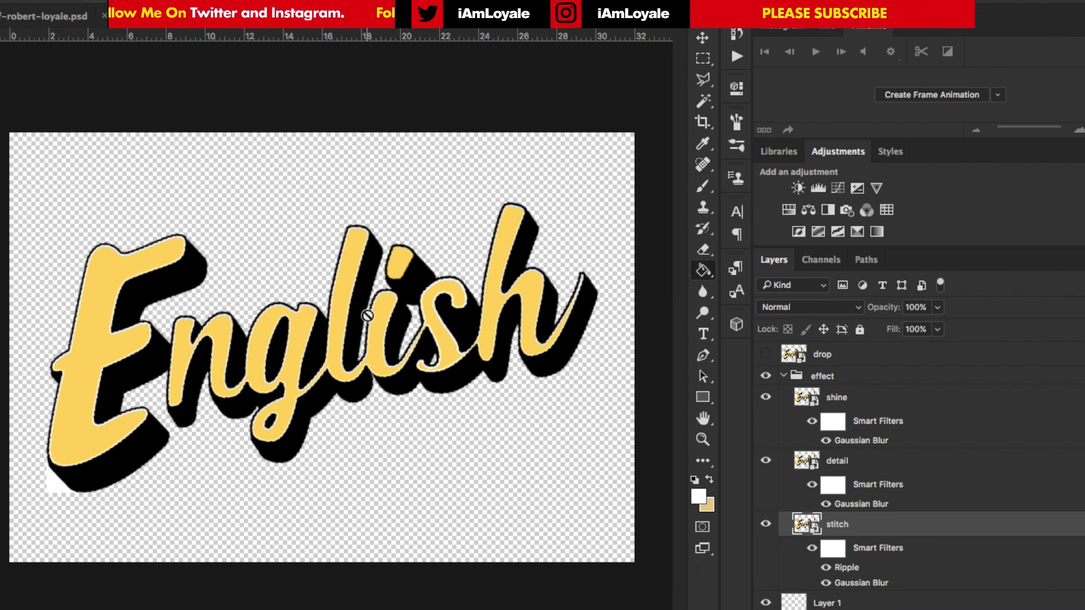
Give the stitch layer Bevel & Emboss with a striped thread-pattern Texture at 120% scale
double_click(870, 526)
left_click(487, 93)
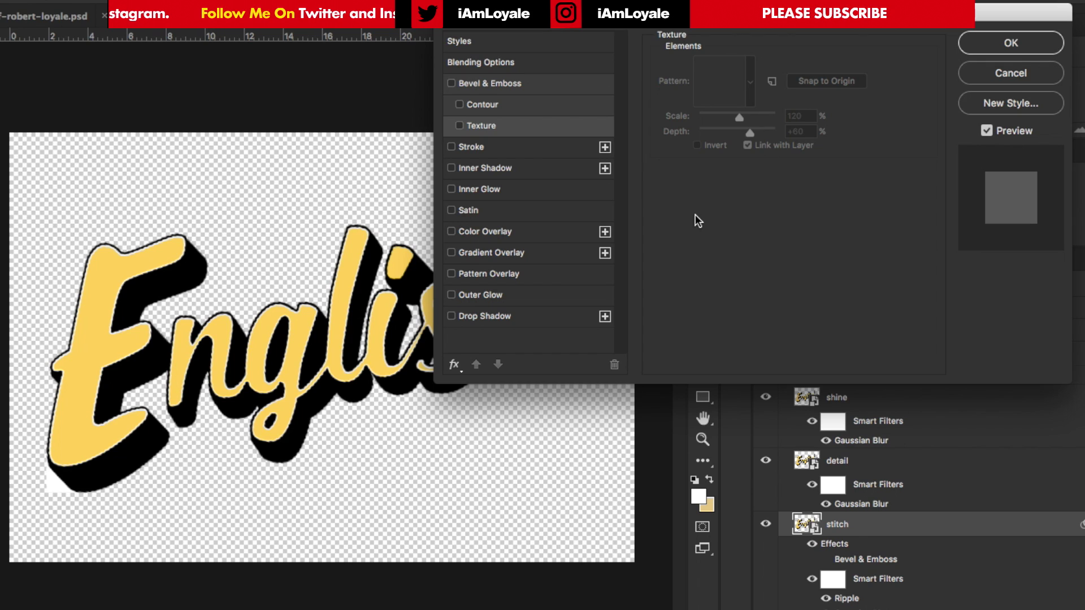
left_click(450, 84)
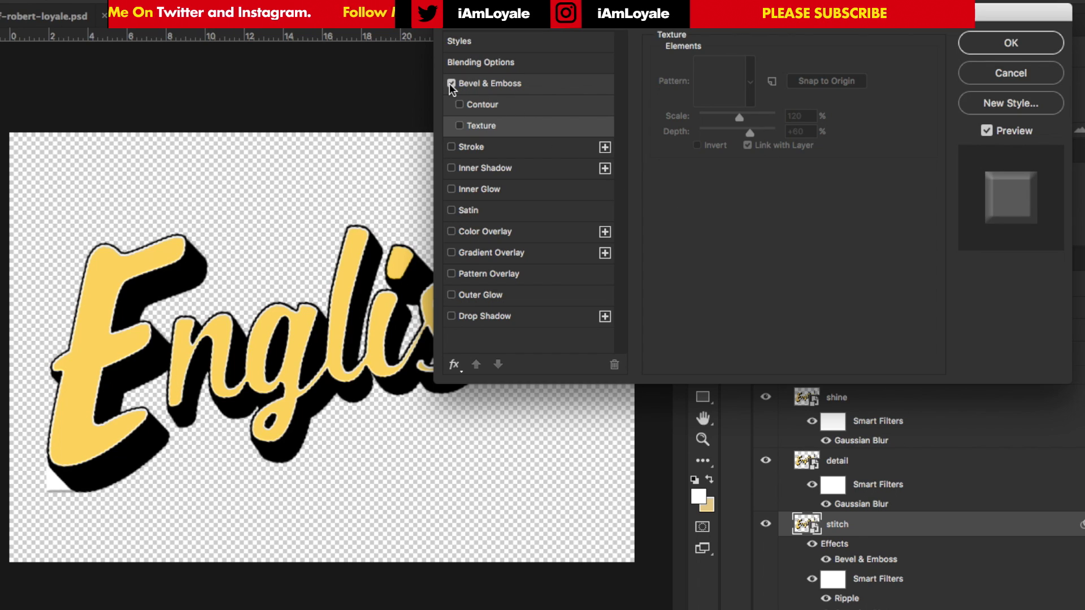
left_click(460, 127)
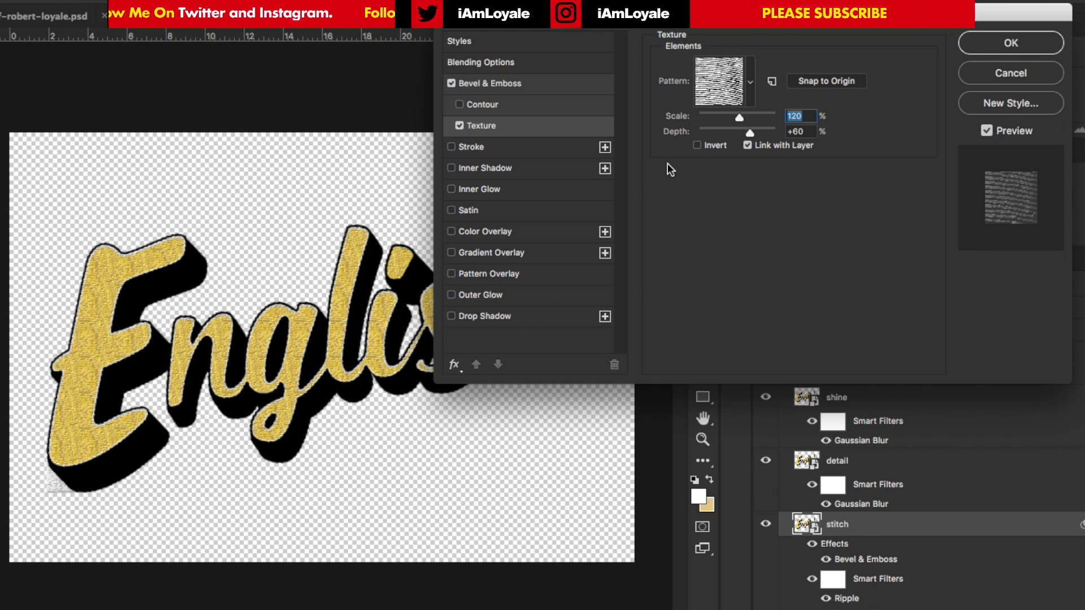
left_click(751, 83)
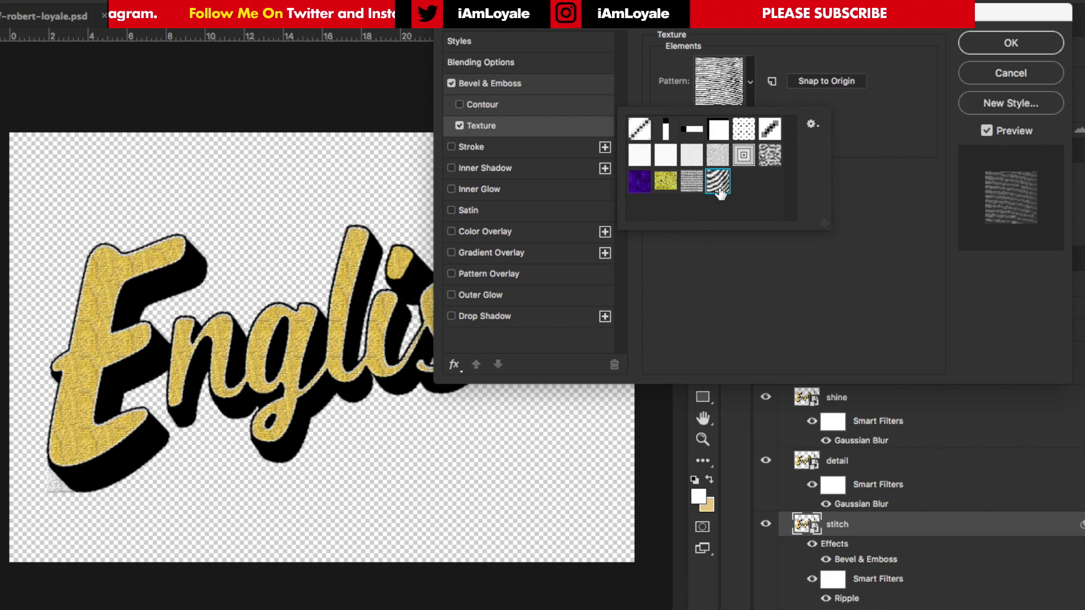
left_click(911, 136)
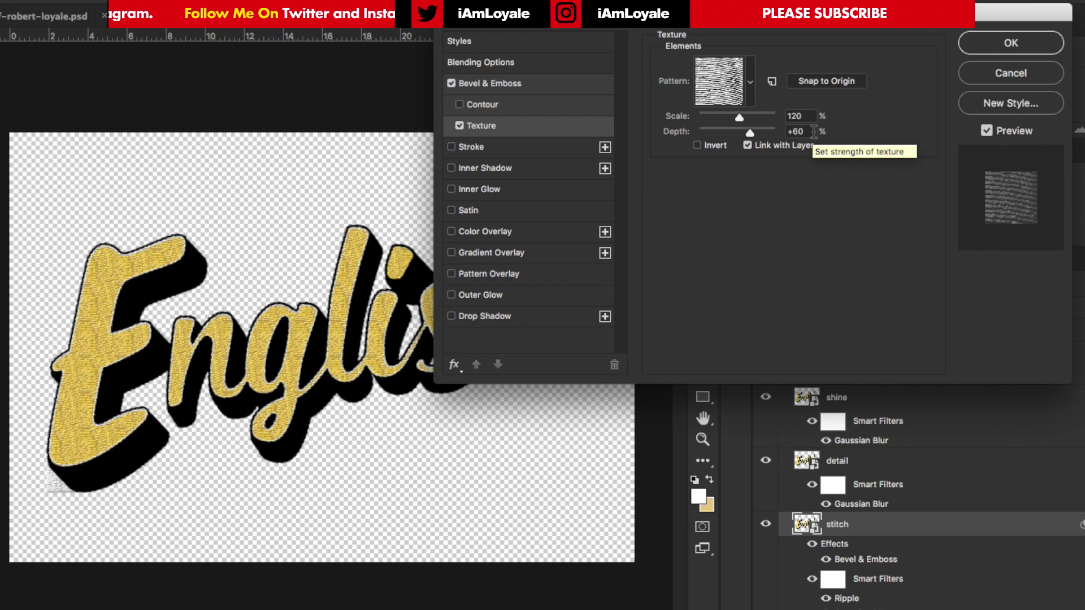
left_click(544, 87)
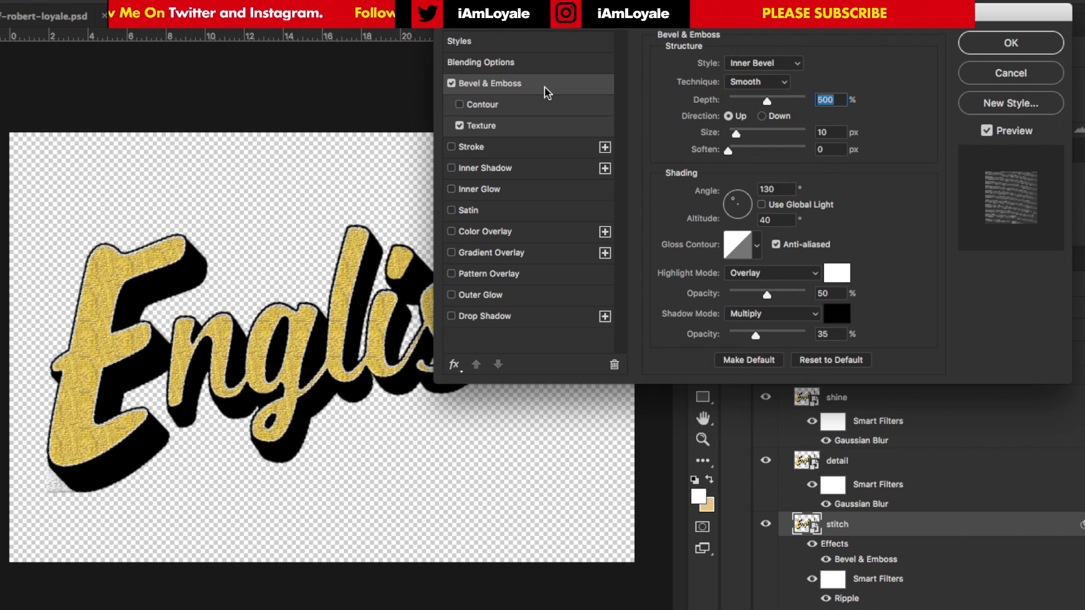
Set the stitch Inner Bevel to 500% depth, 10 px size, 50% Overlay highlights and 35% shadows
key("Right")
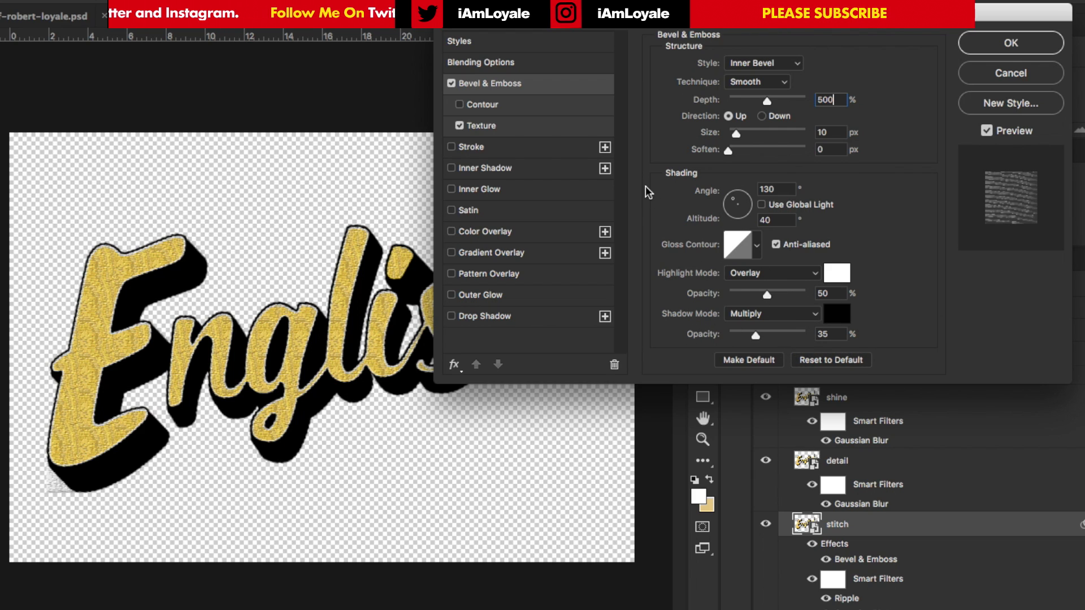
Add a 25% Multiply Inner Shadow and an inverted 10% Screen Satin to the stitch layer
left_click(453, 168)
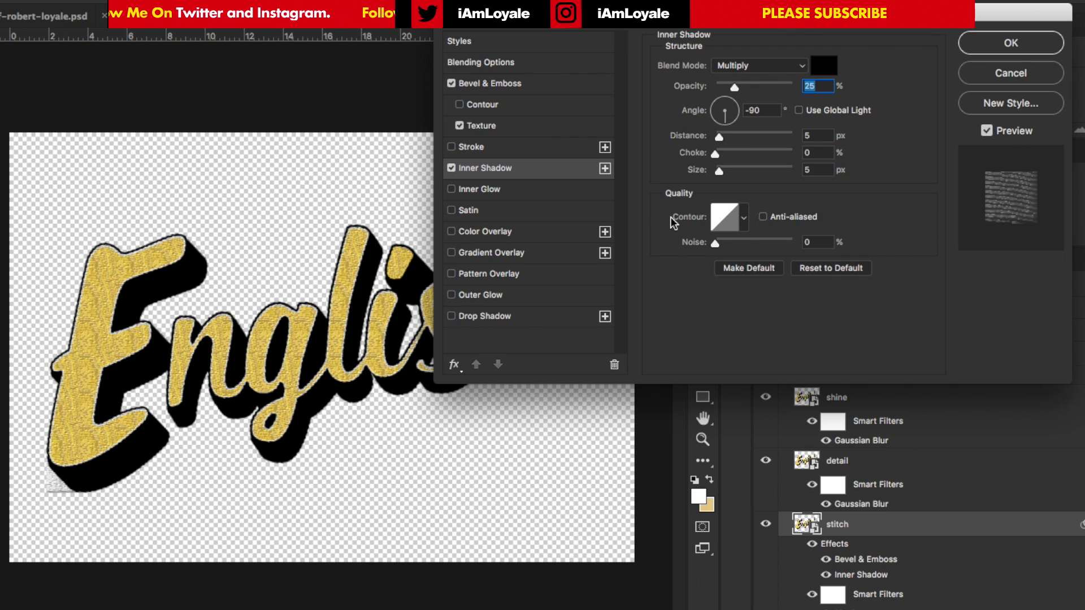
left_click(453, 208)
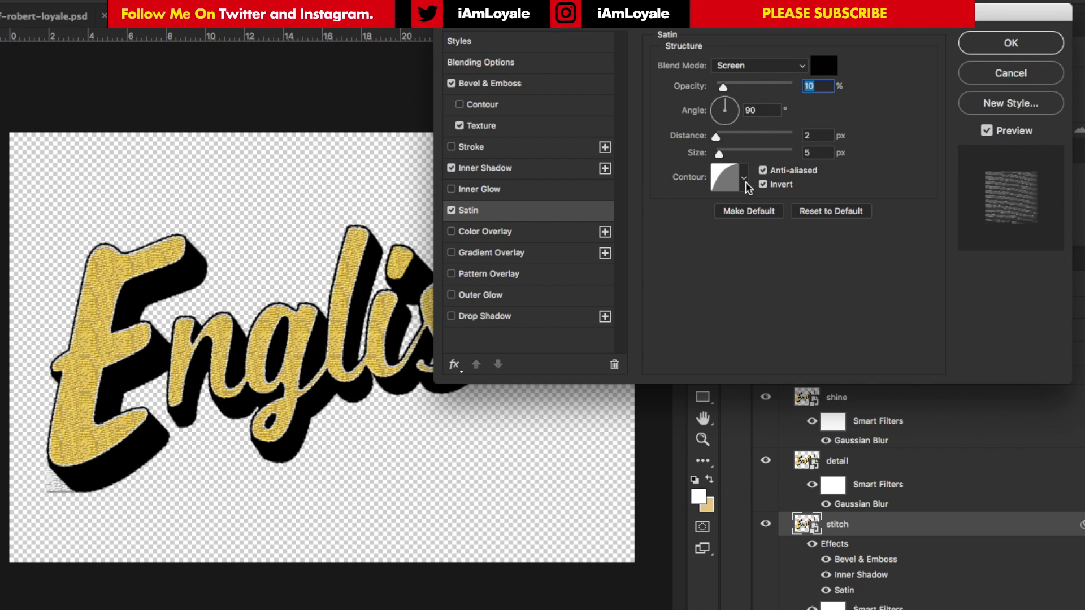
left_click(721, 184)
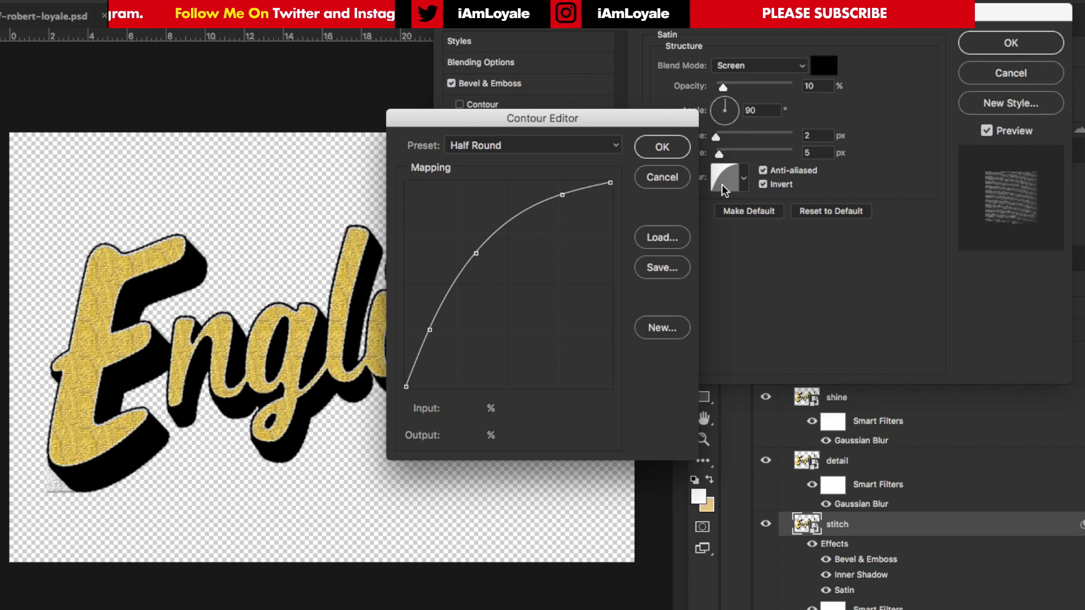
left_click(660, 178)
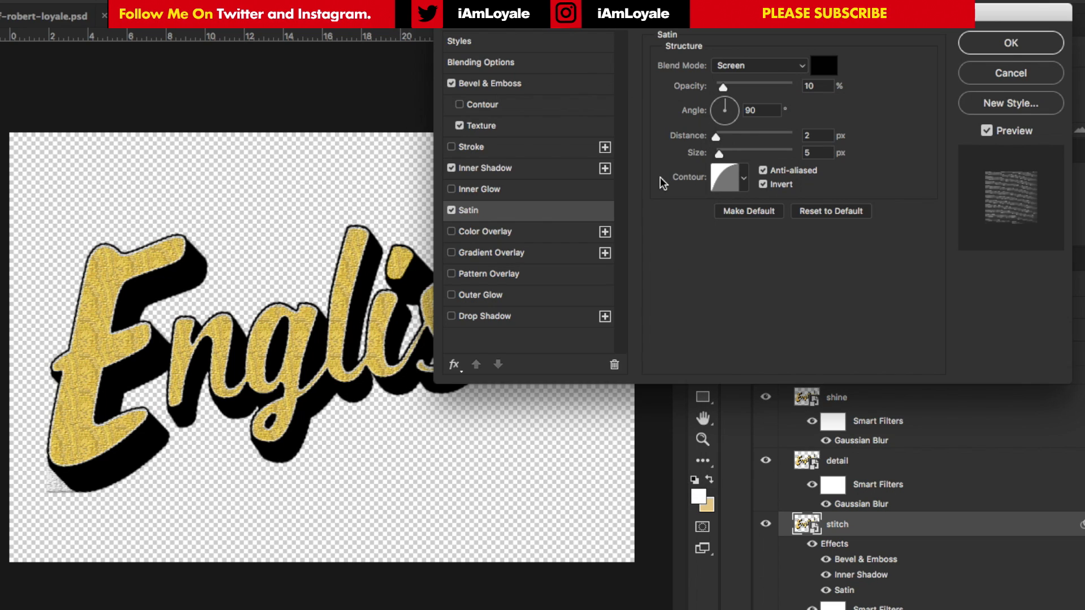
left_click(745, 178)
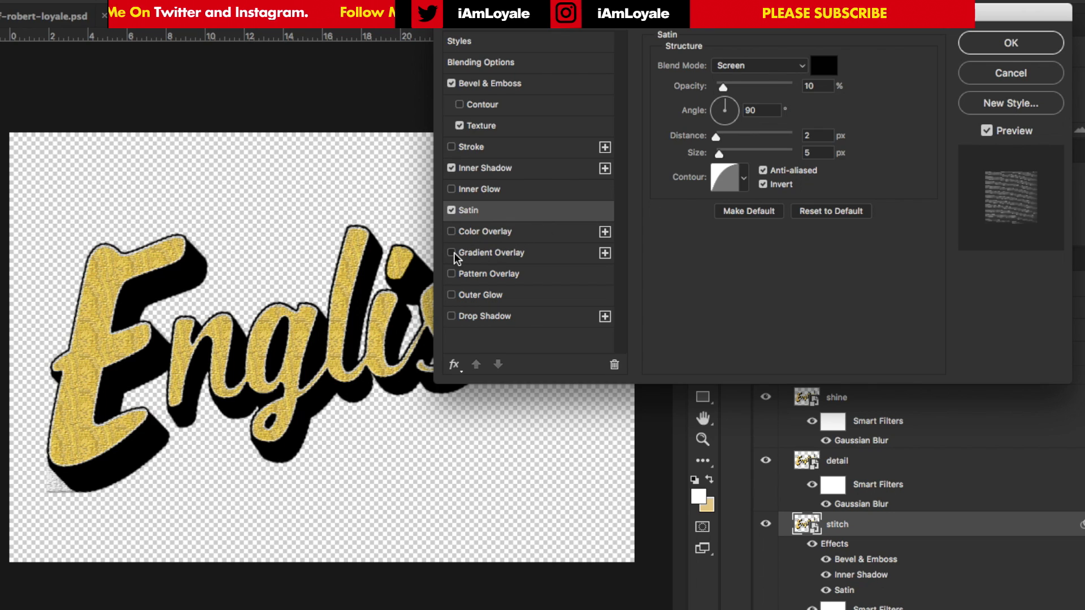
Add a 25% Soft Light black-to-white Gradient Overlay with its white stop at 70%, plus a Drop Shadow
left_click(474, 253)
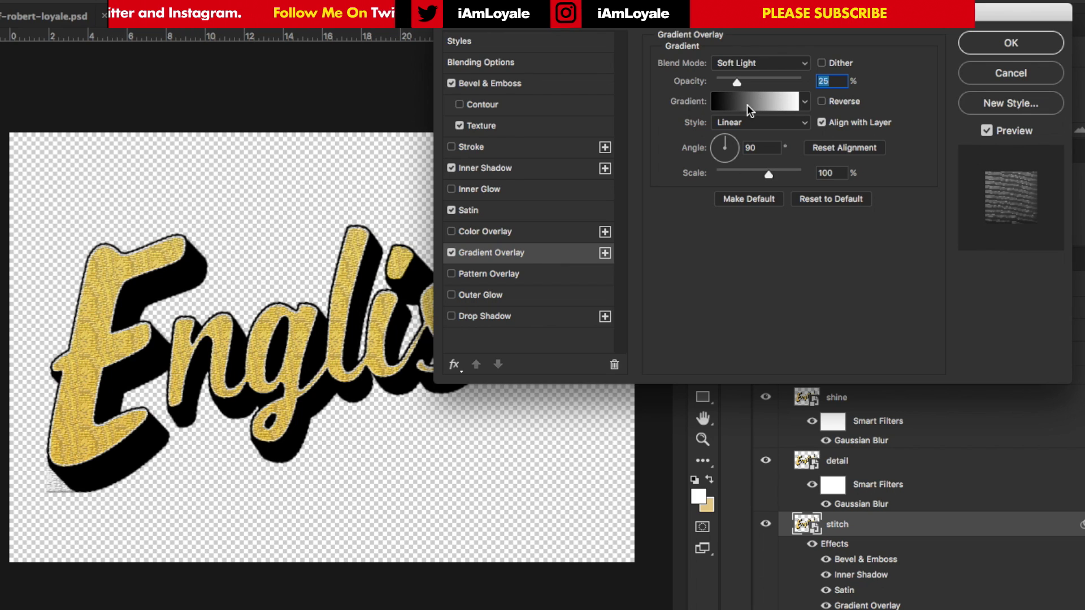
left_click(746, 104)
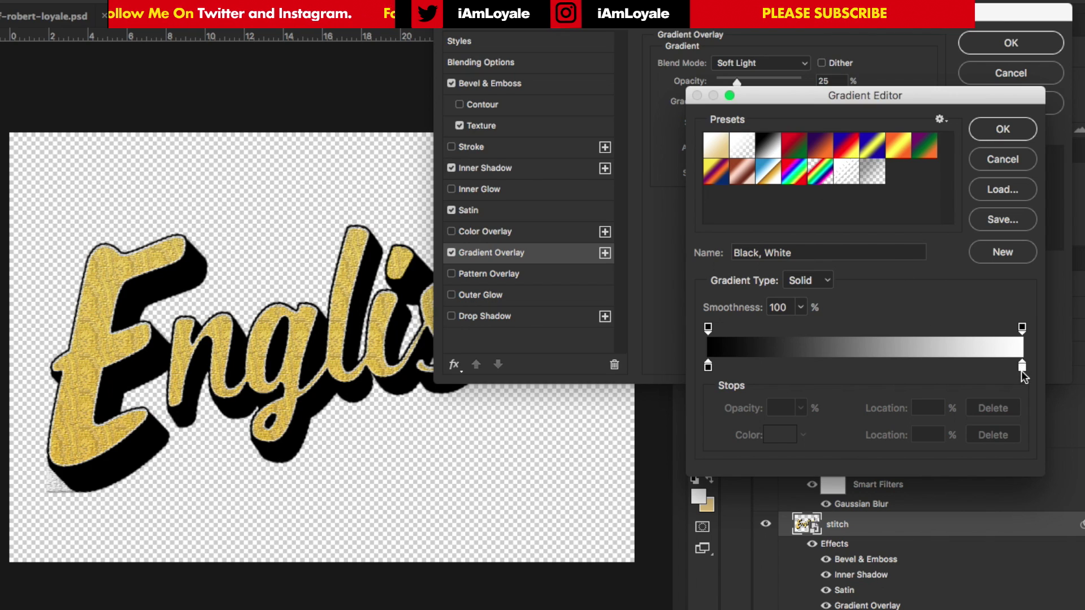
left_click_drag(1021, 367, 929, 371)
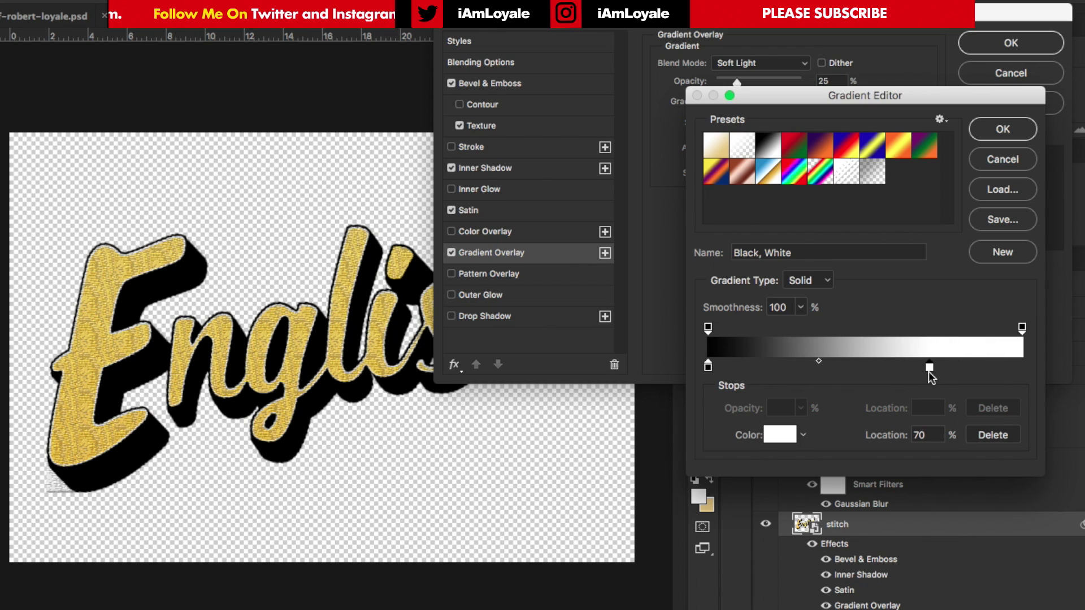
key("Return")
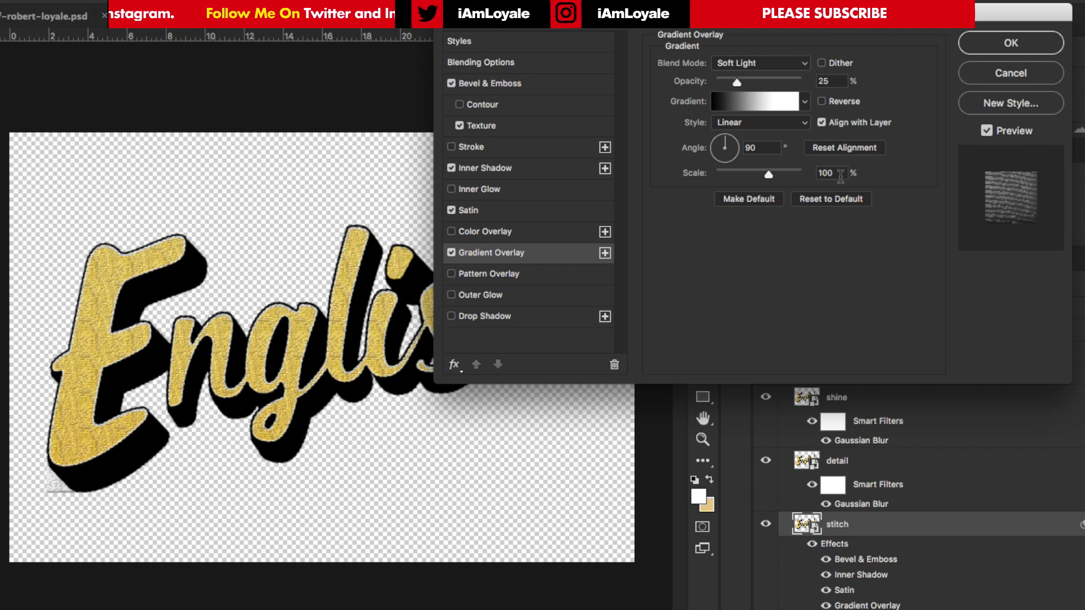
left_click(451, 315)
Set the stitch Drop Shadow to 1 px distance, 0% spread and 3 px size, then apply the style
left_click(496, 320)
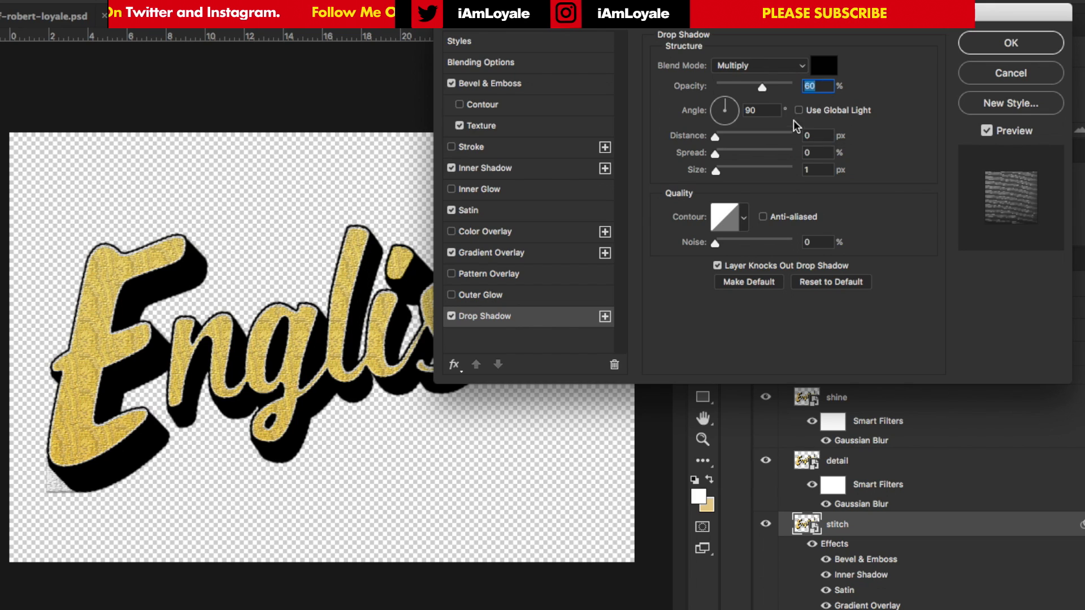
double_click(824, 136)
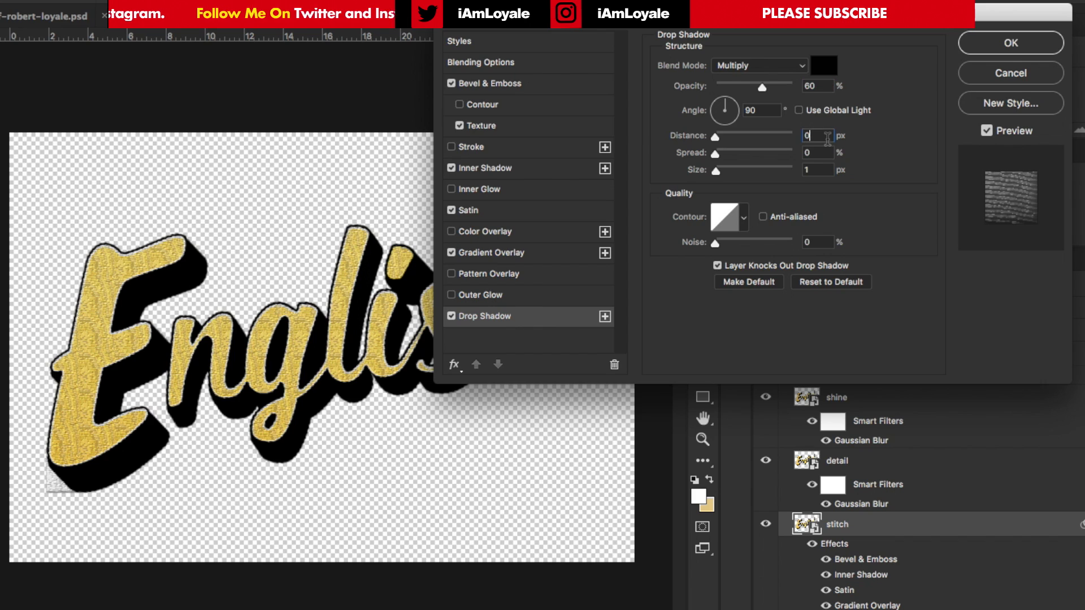
type("1")
key("Tab")
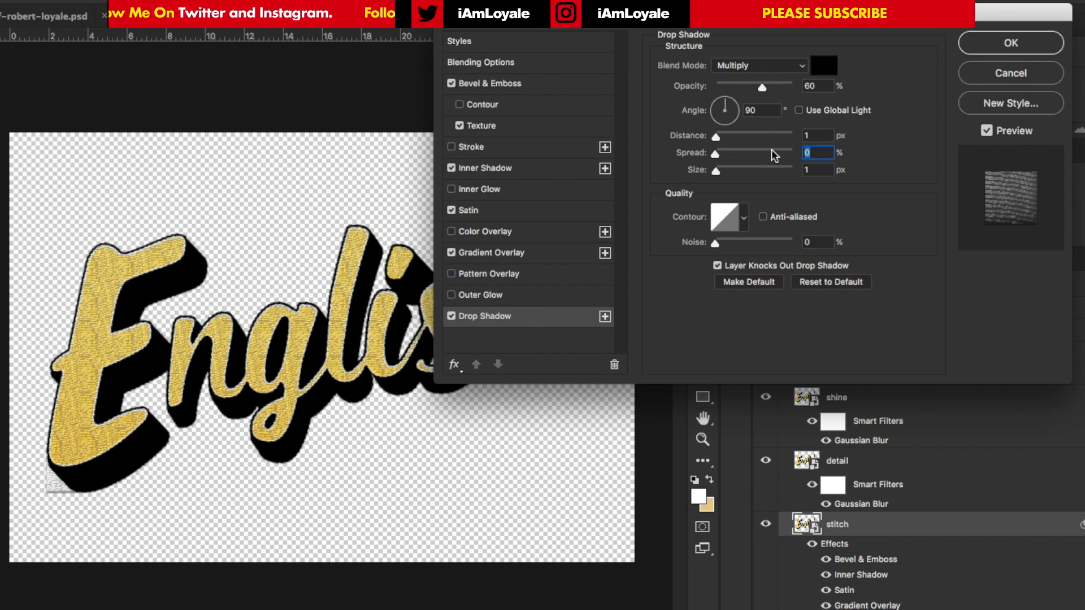
key("Tab")
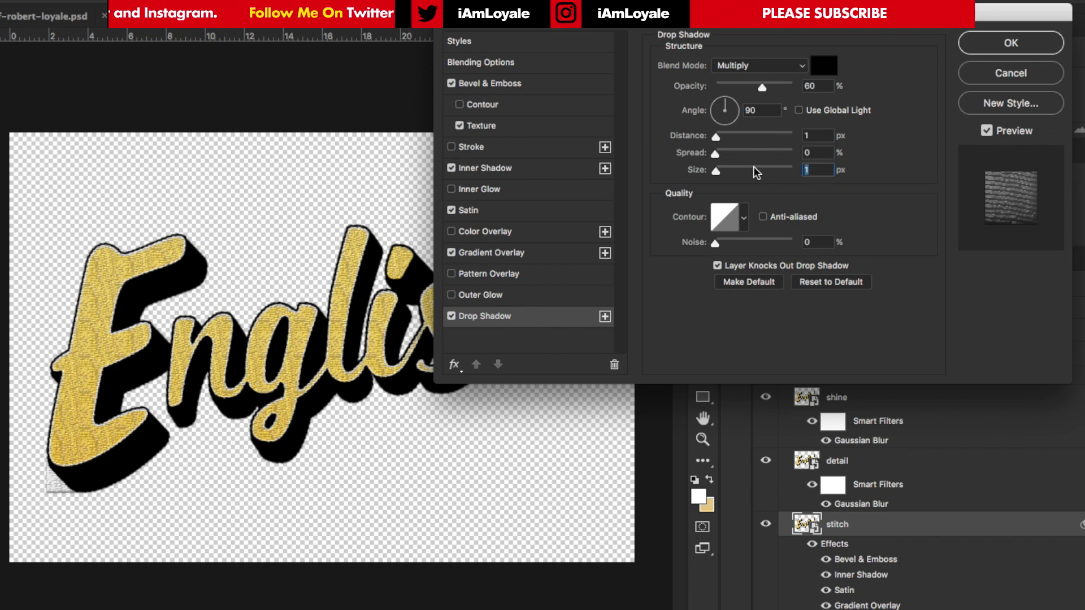
type("3")
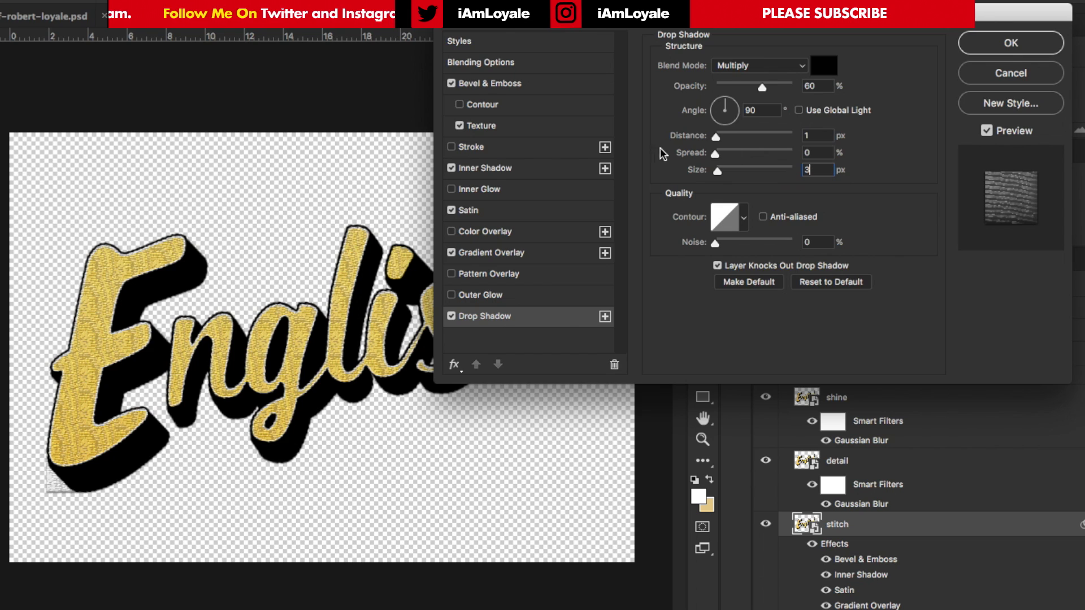
left_click(1010, 43)
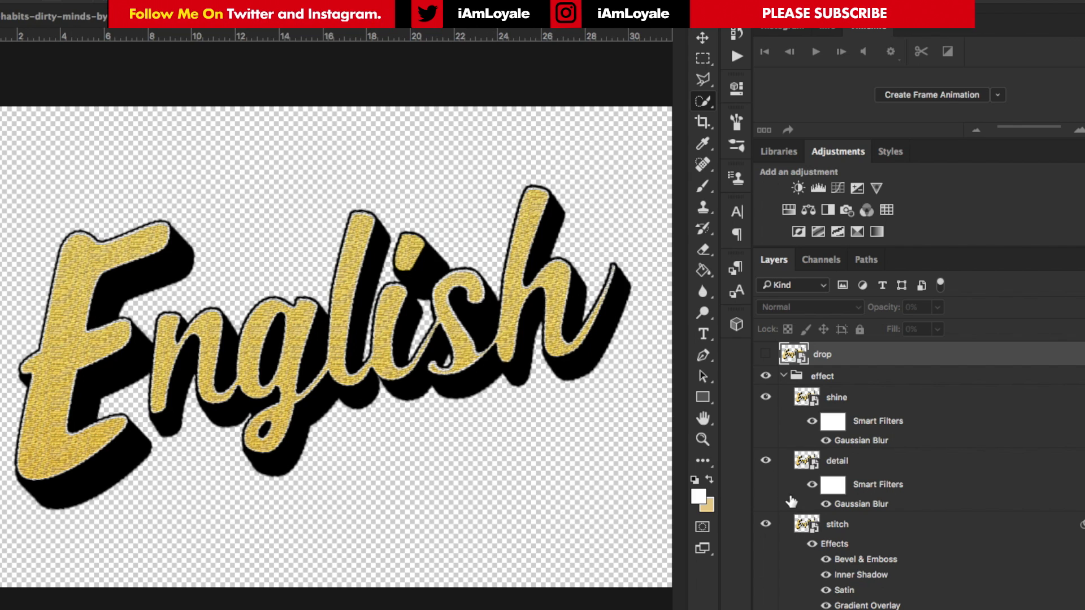
Apply a Ripple smart filter at 125% amount and Small size to the detail layer
left_click(897, 479)
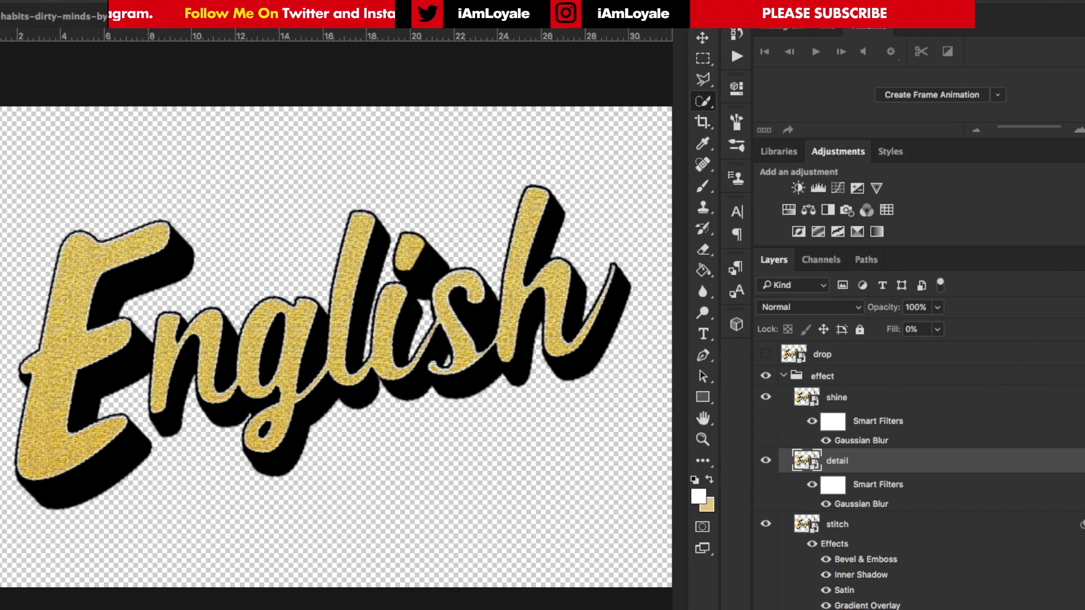
left_click(354, 14)
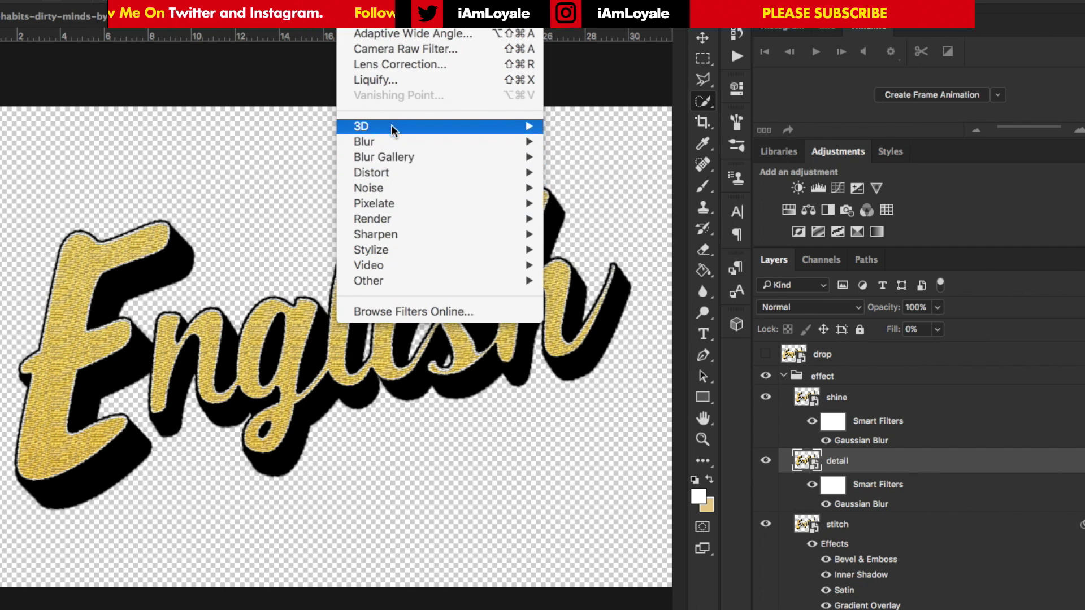
mouse_move(391, 169)
left_click(596, 219)
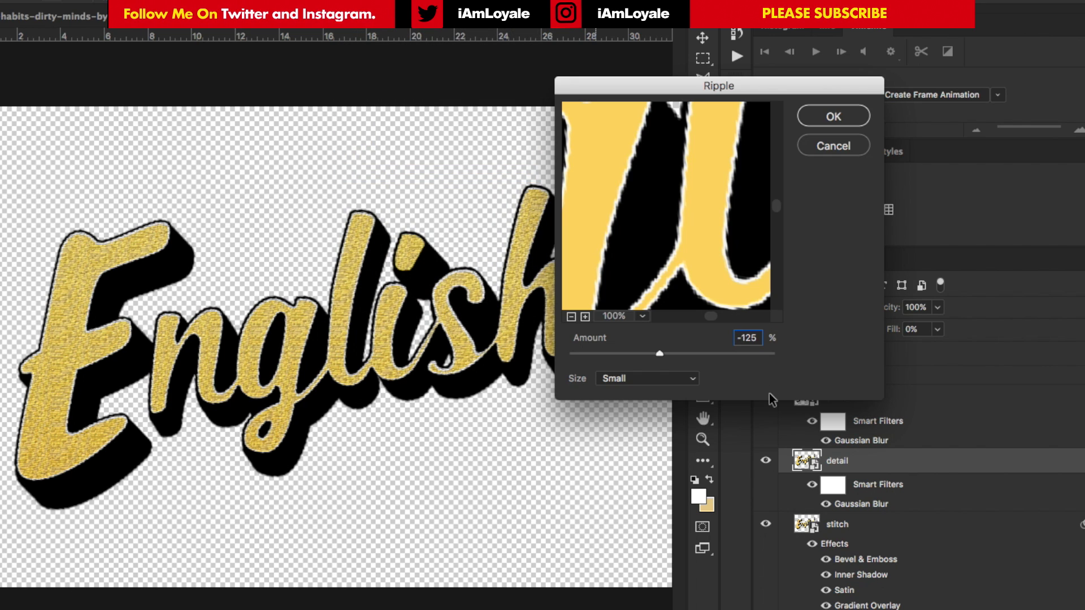
key("BackSpace")
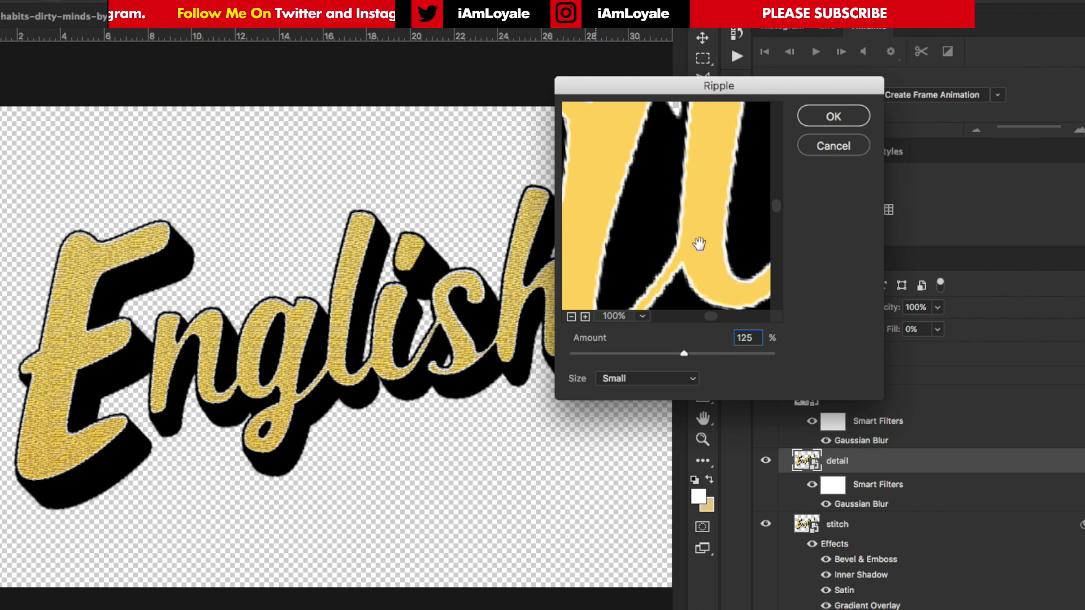
left_click(833, 117)
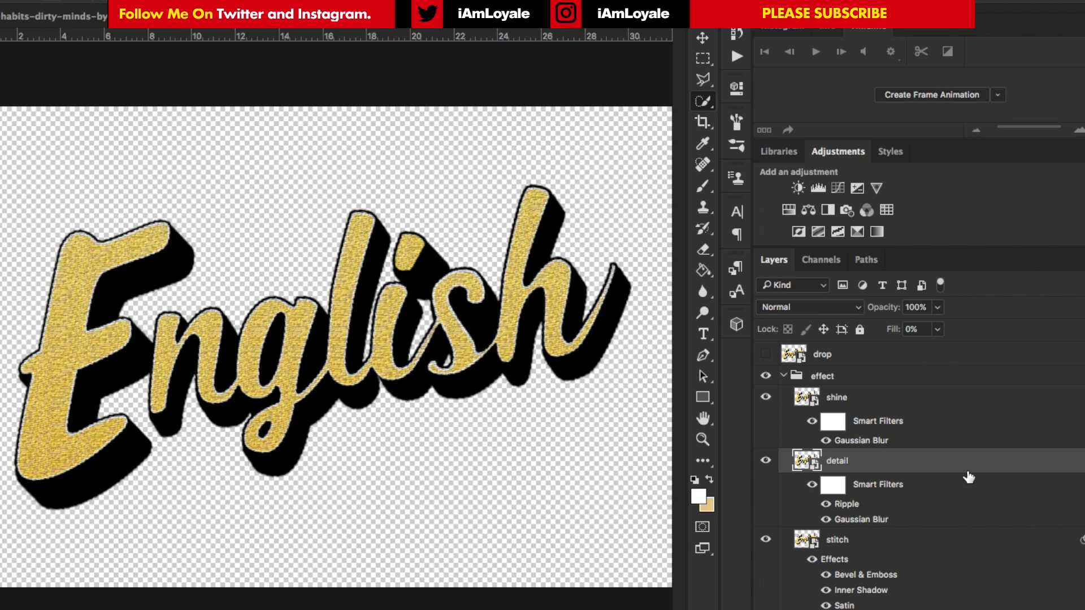
Enable Bevel & Emboss on the detail layer with 100% depth, 8 px size and 3 px soften
double_click(980, 465)
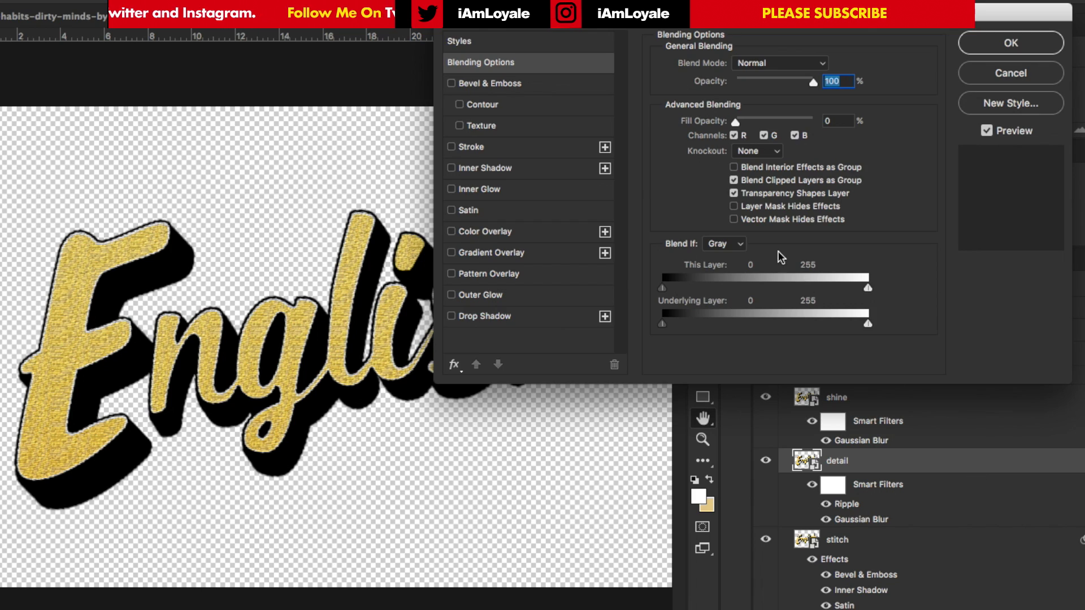
double_click(452, 84)
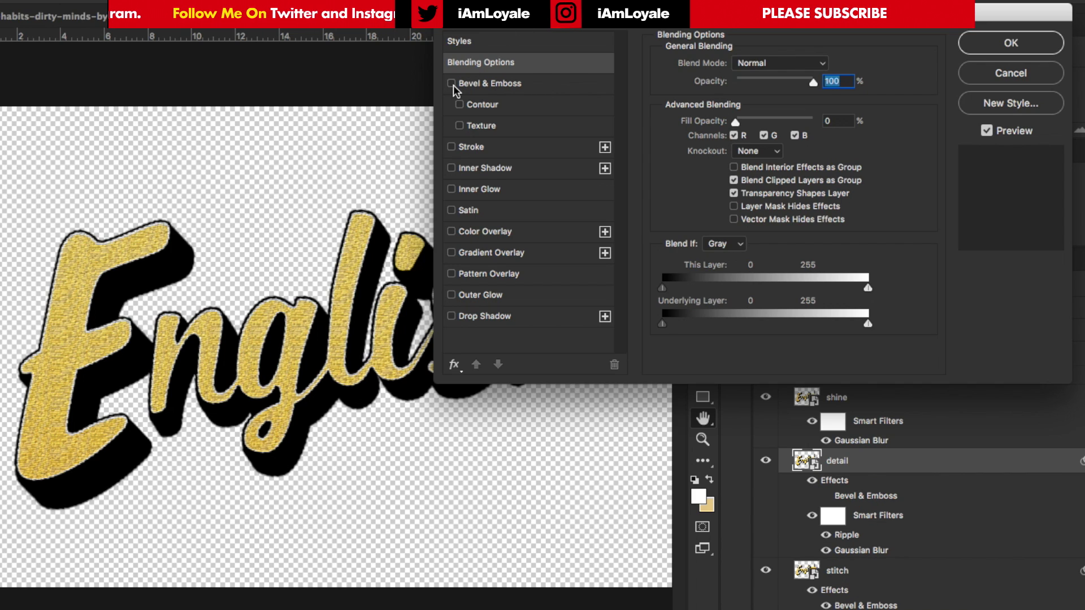
left_click(452, 83)
left_click(529, 85)
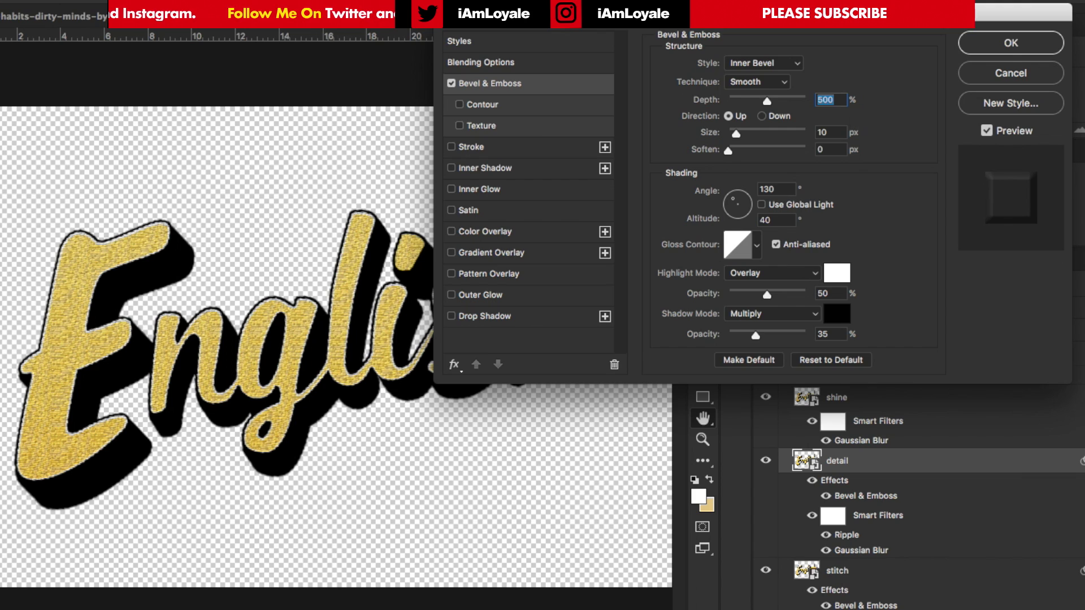
type("100")
key("Tab")
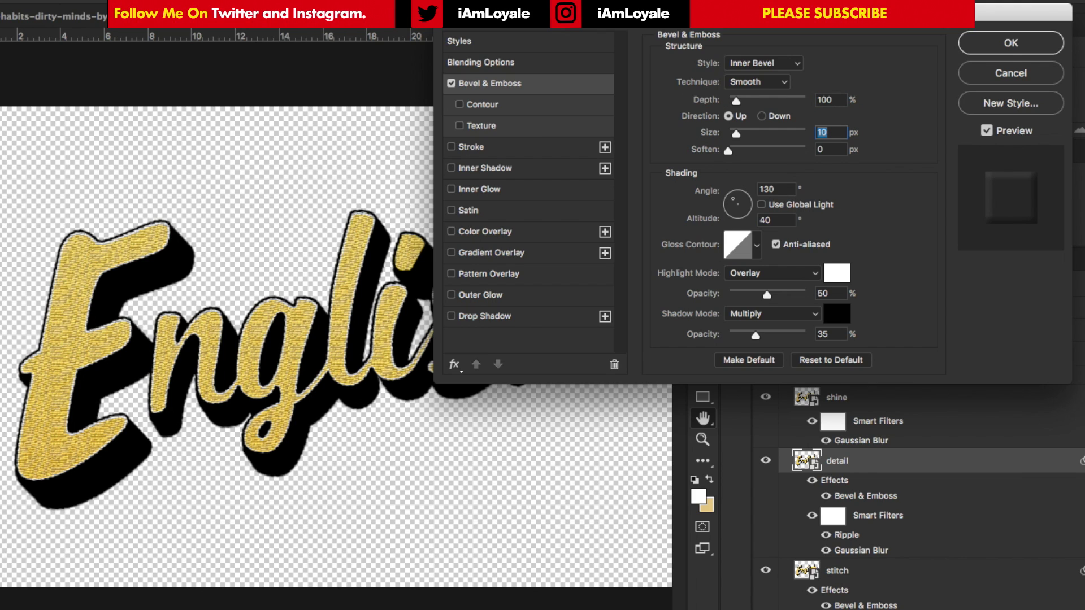
type("8")
key("Tab")
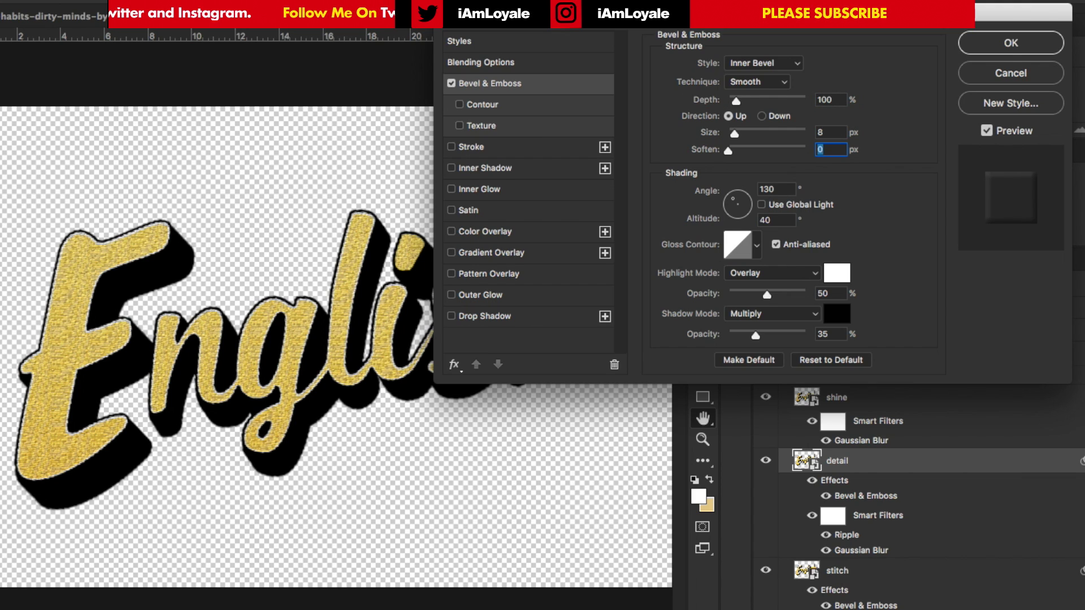
type("3")
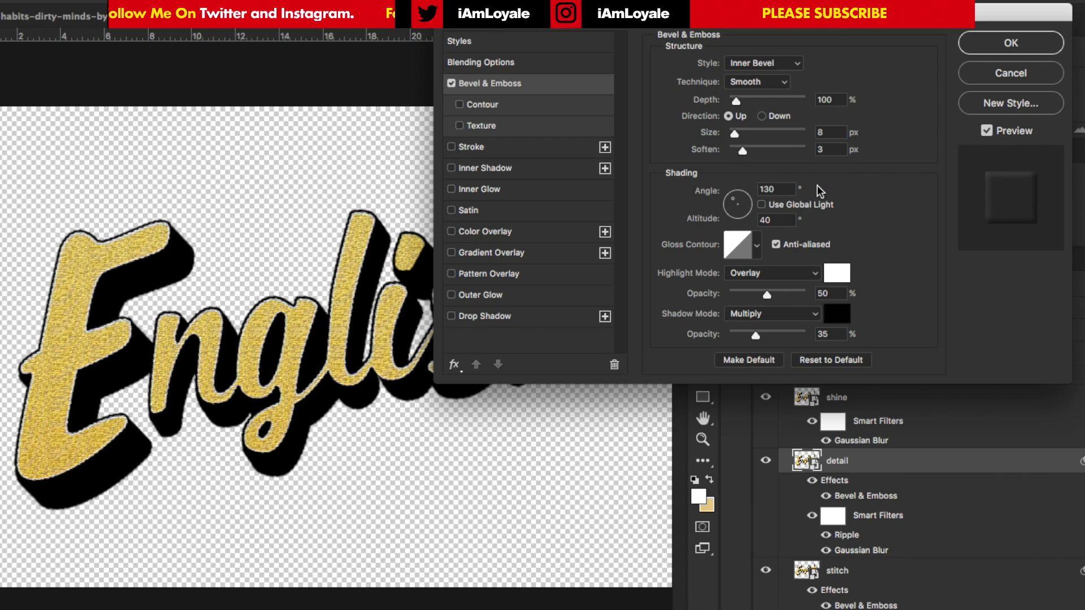
Set the bevel light angle to 90° and altitude to 20°
left_click(785, 189)
key("BackSpace")
key("BackSpace")
key("BackSpace")
type("90")
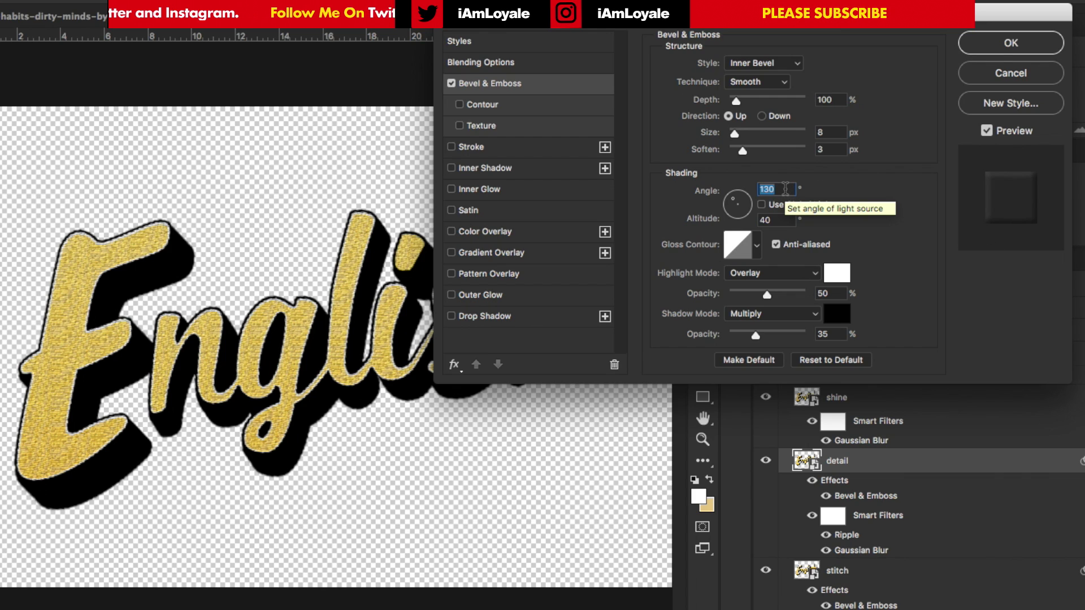
key("Tab")
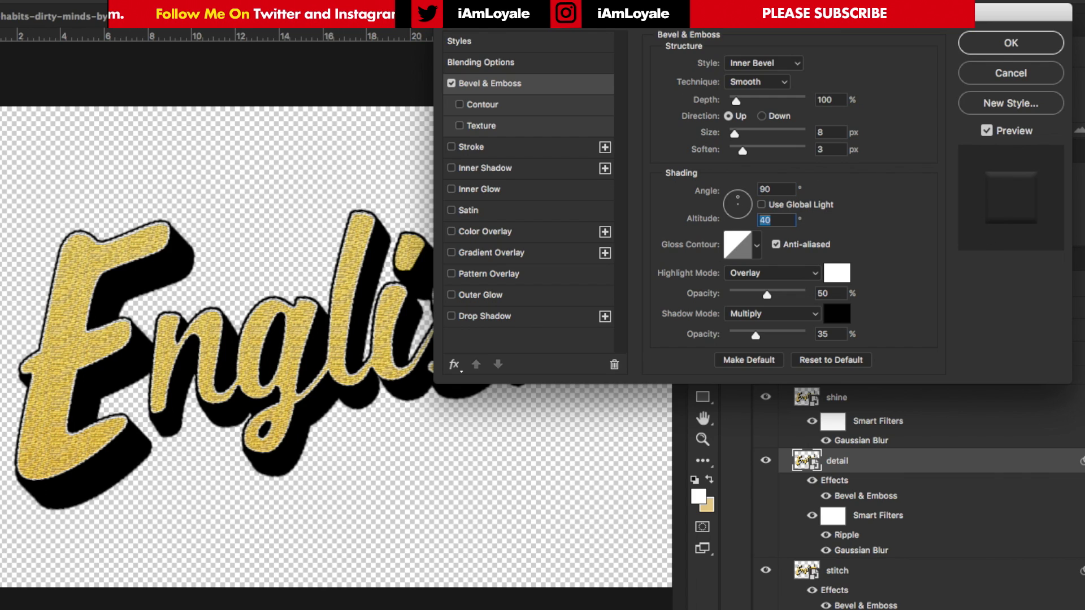
type("20")
left_click(927, 259)
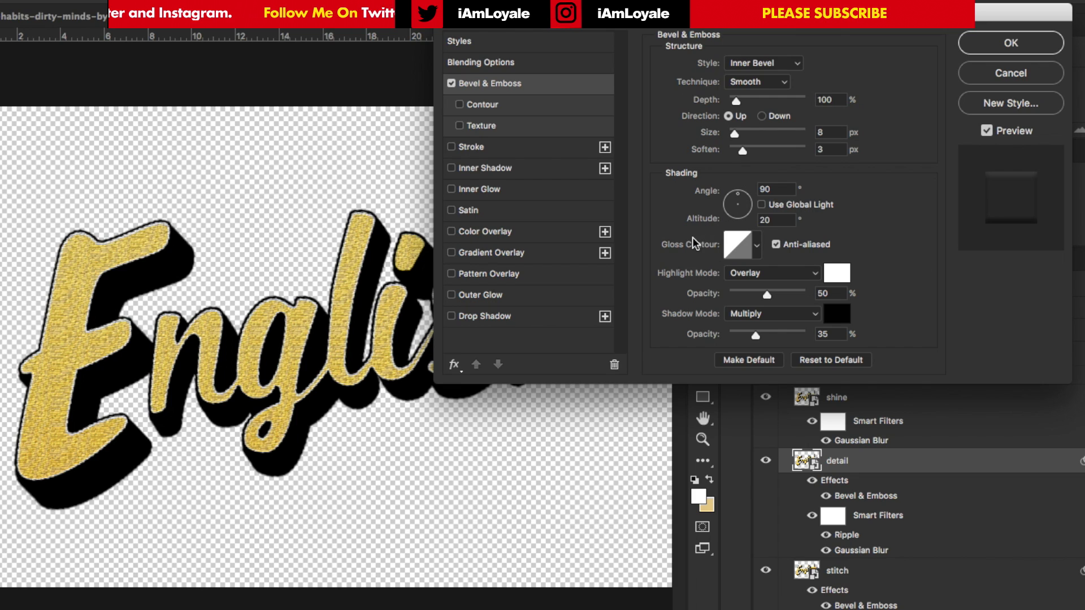
left_click(759, 241)
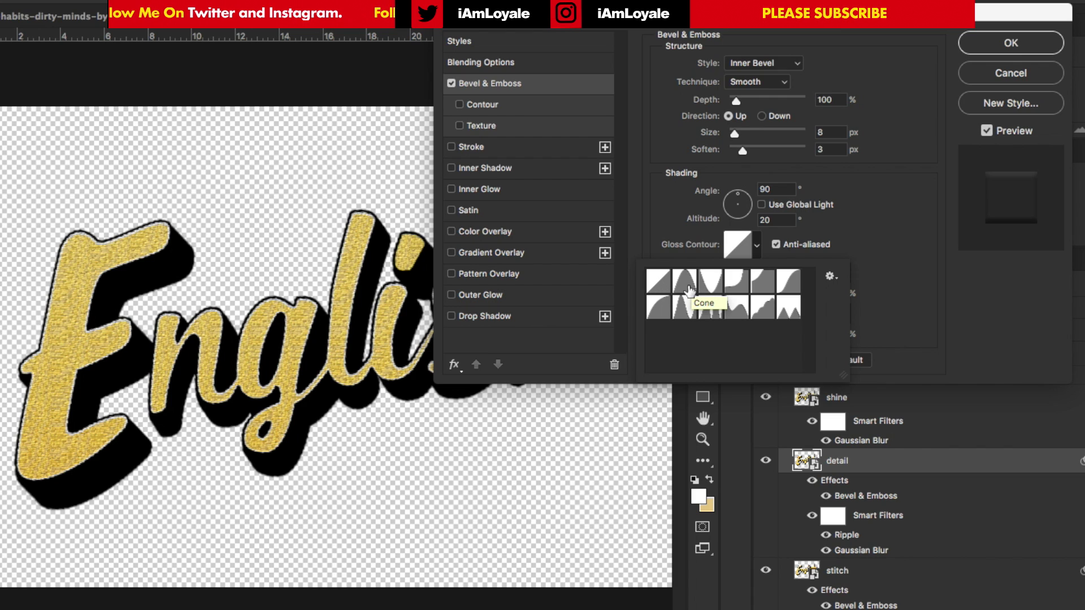
Start from the Cone gloss contour and move its bottom-left point to input 31
left_click(689, 289)
left_click(738, 235)
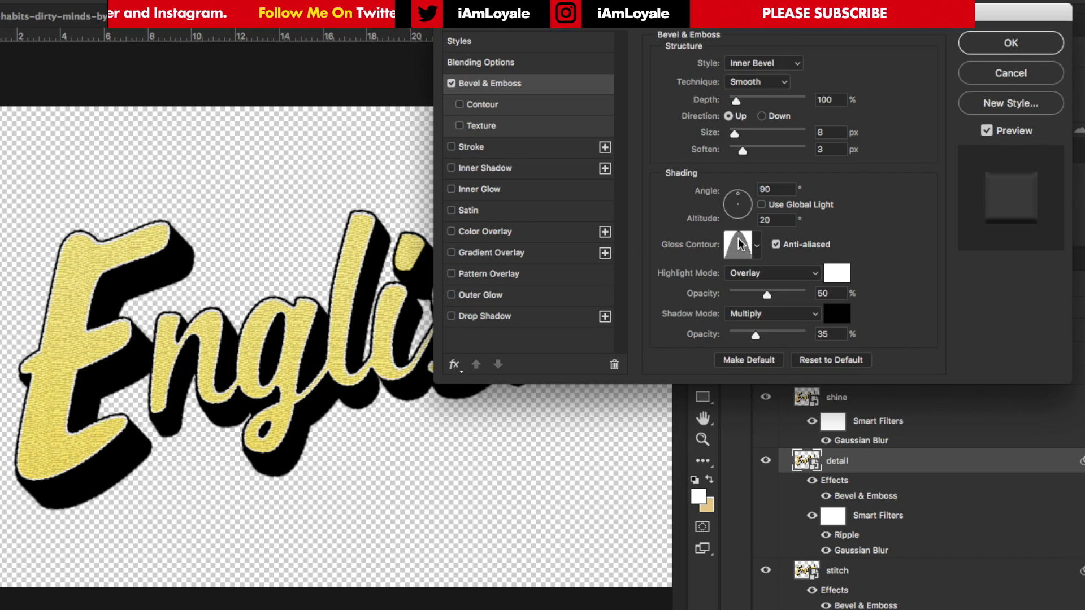
left_click(738, 254)
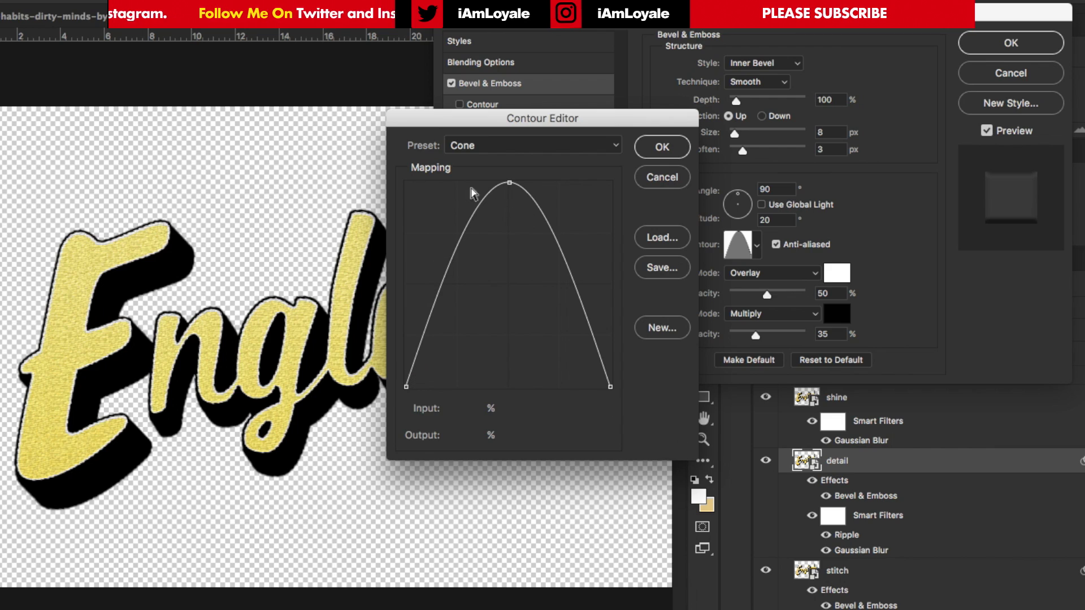
left_click(407, 386)
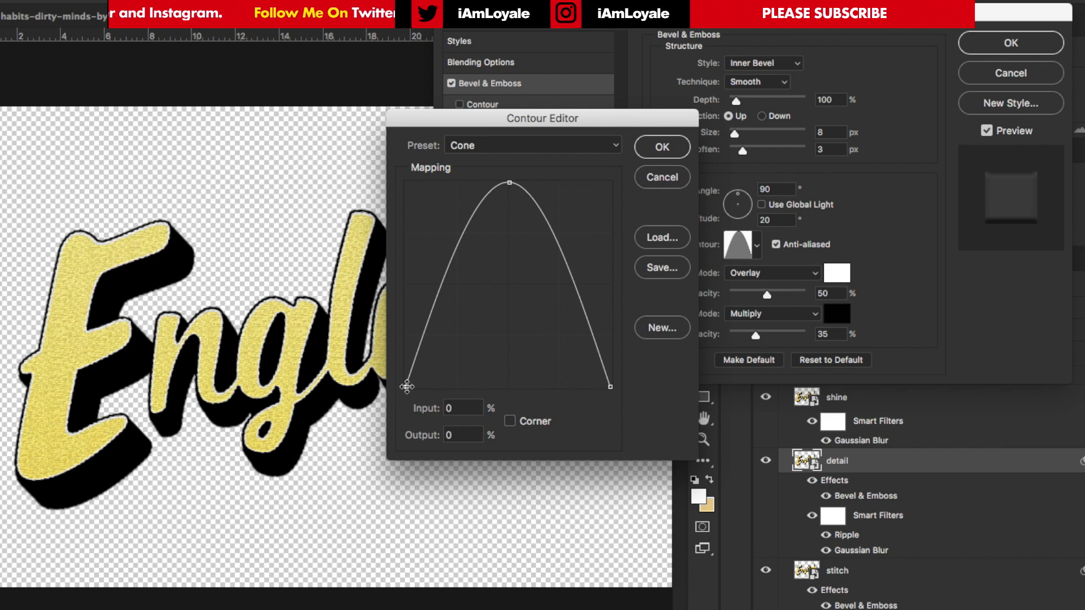
left_click(435, 408)
type("31")
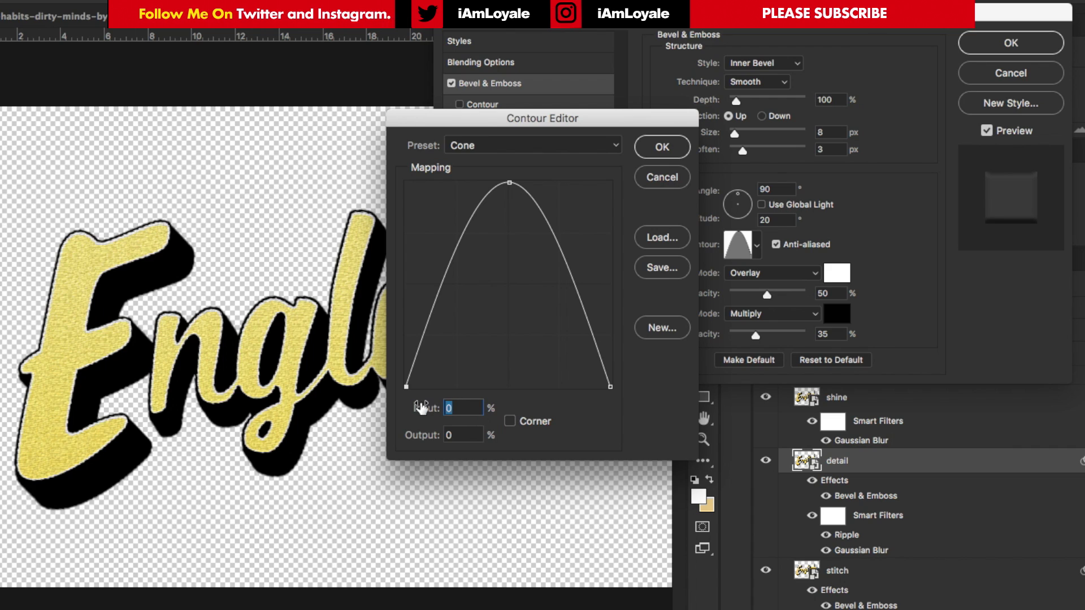
Set the top point's output to 53 and the right end point's input to 69, confirming the curve
left_click(510, 184)
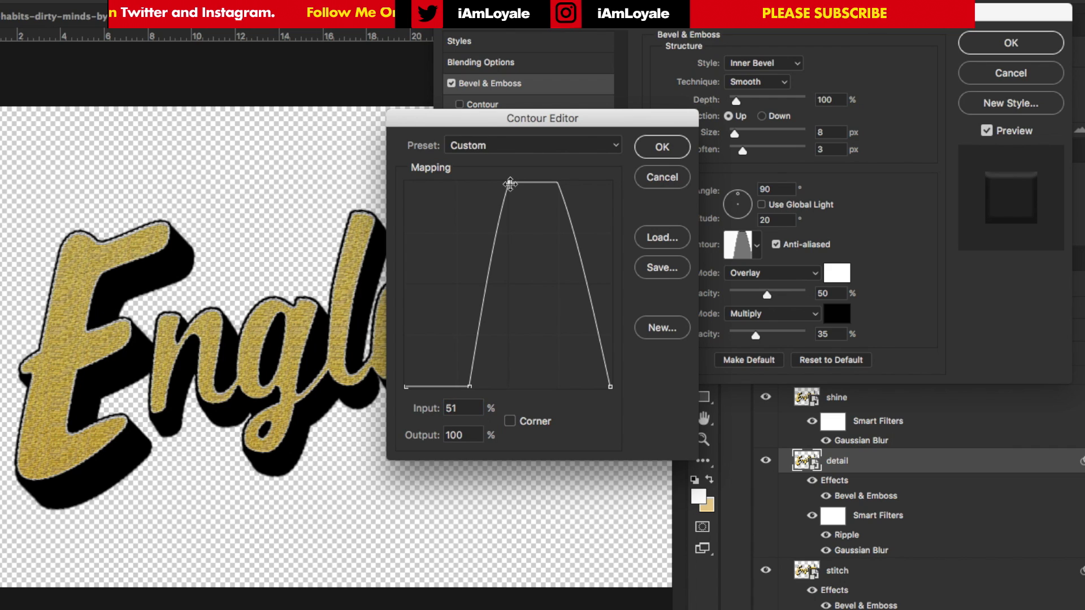
type("53")
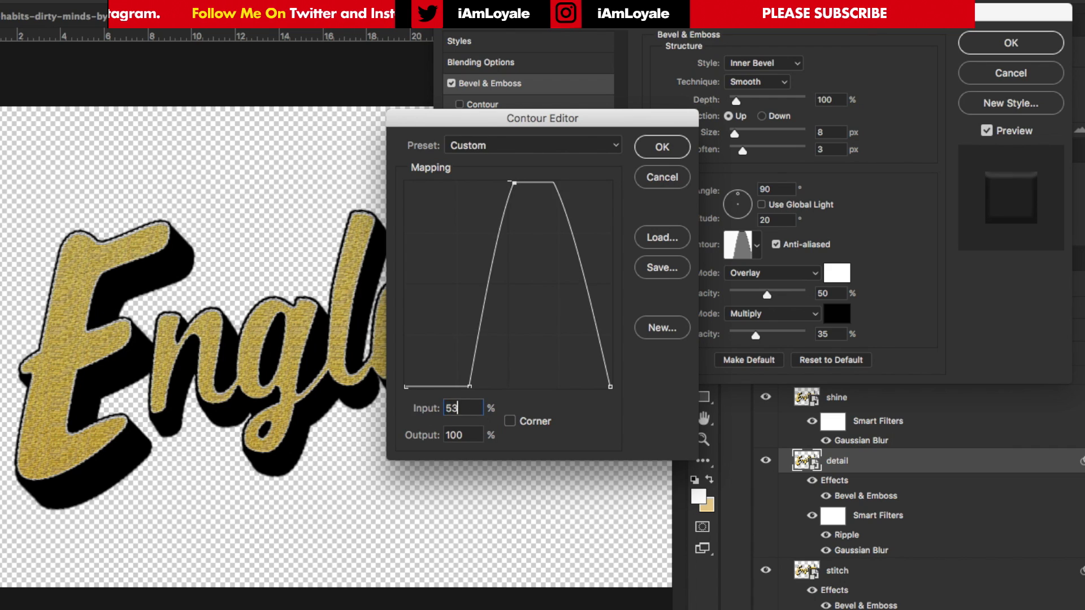
key("Tab")
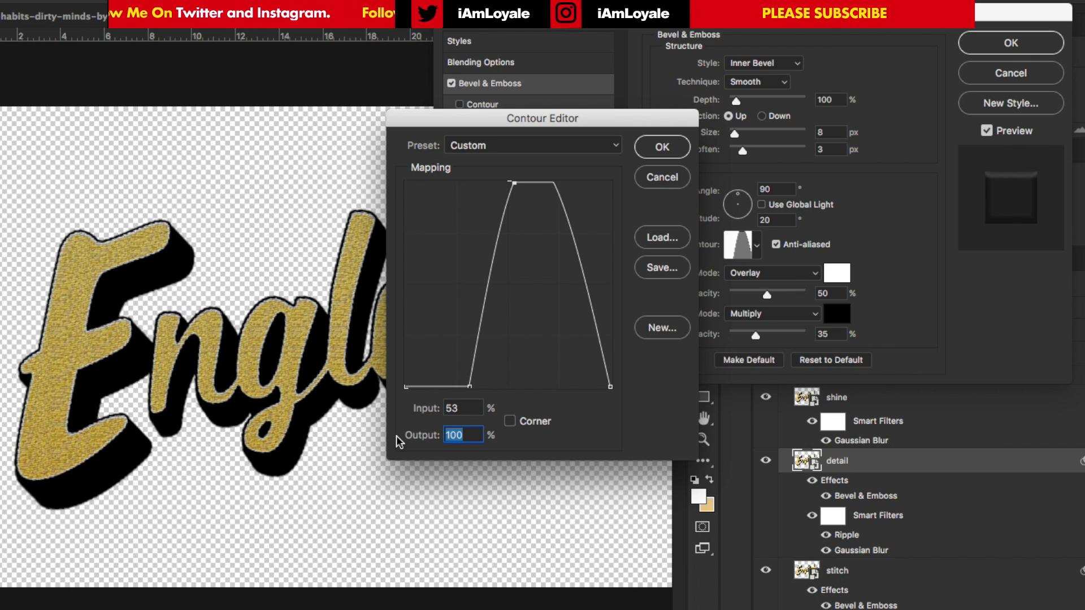
type("53")
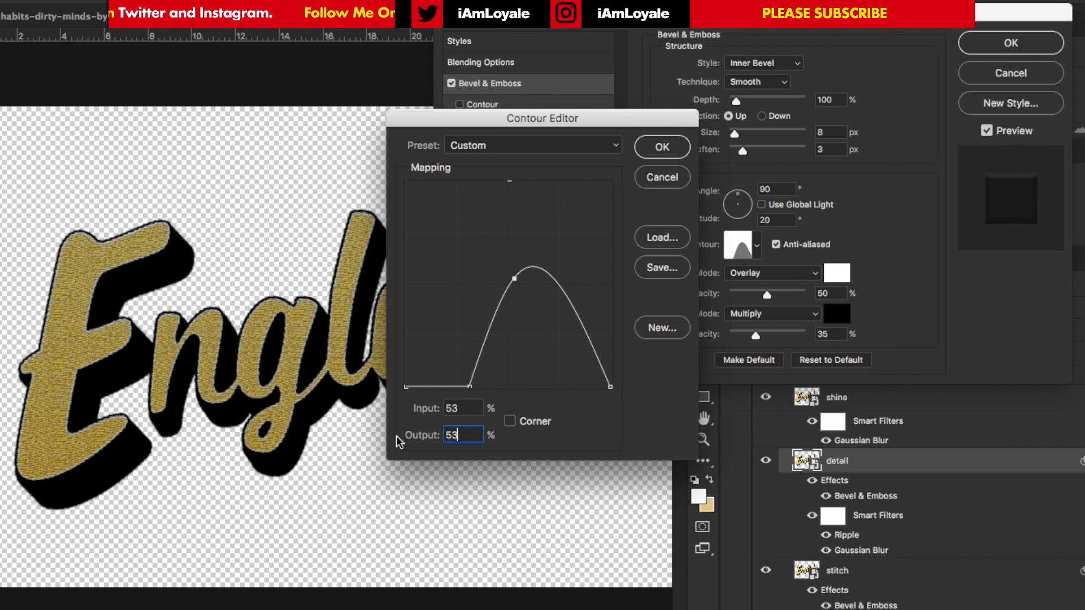
left_click(610, 387)
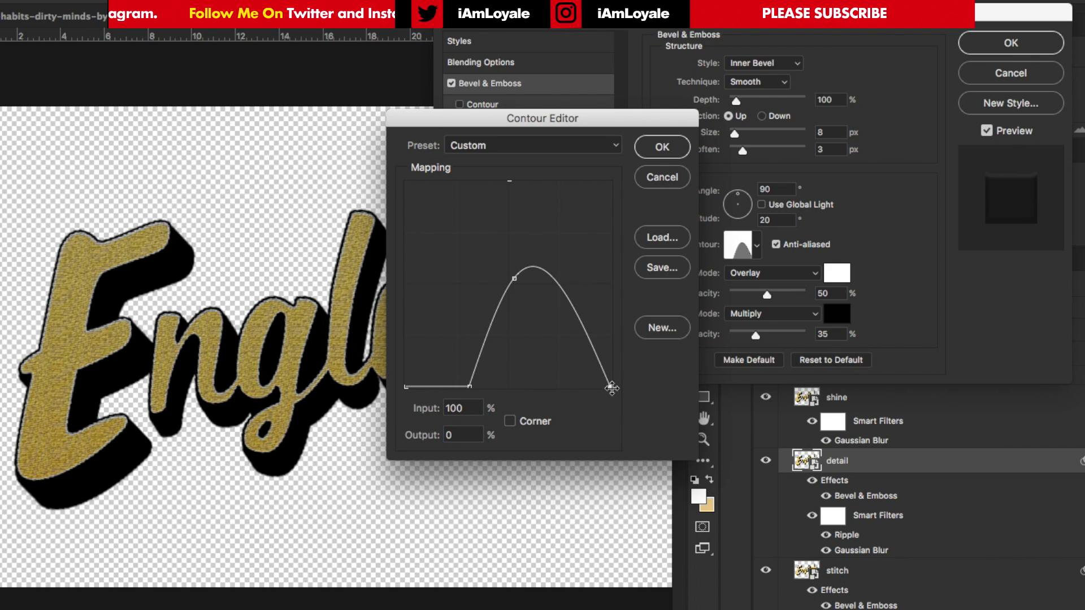
double_click(475, 408)
type("69")
key("Tab")
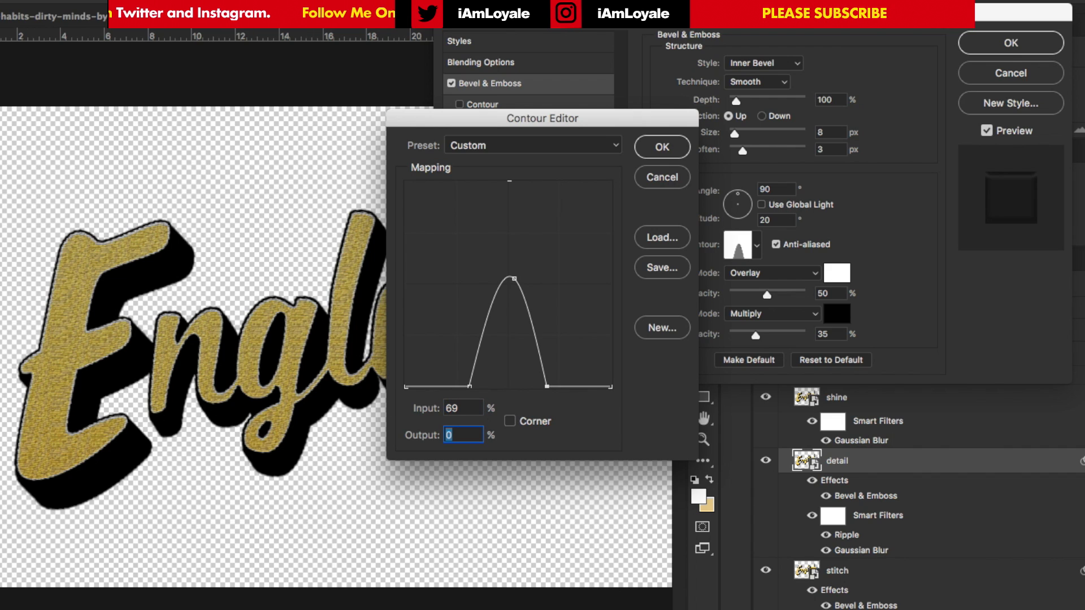
left_click(664, 147)
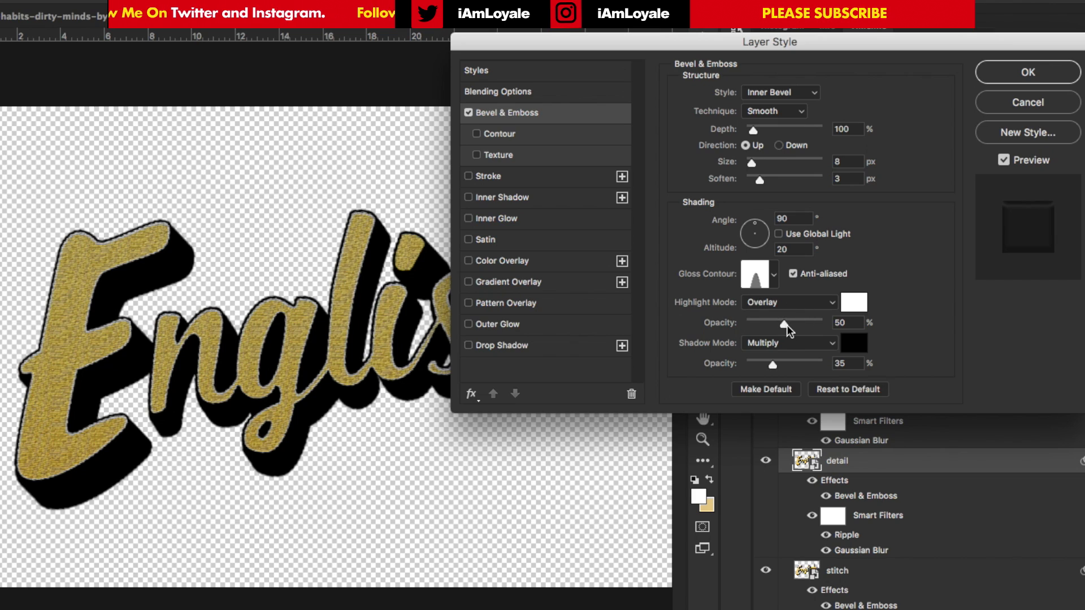
Raise the bevel highlight opacity to 100% and set shadow opacity to 15%
left_click_drag(785, 324, 860, 327)
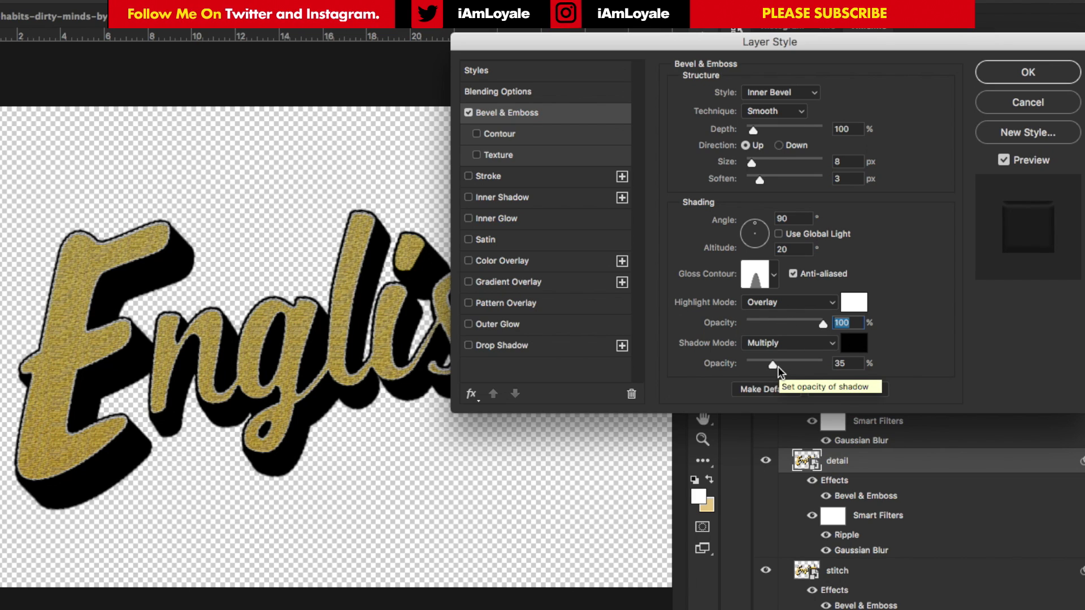
key("Tab")
type("15")
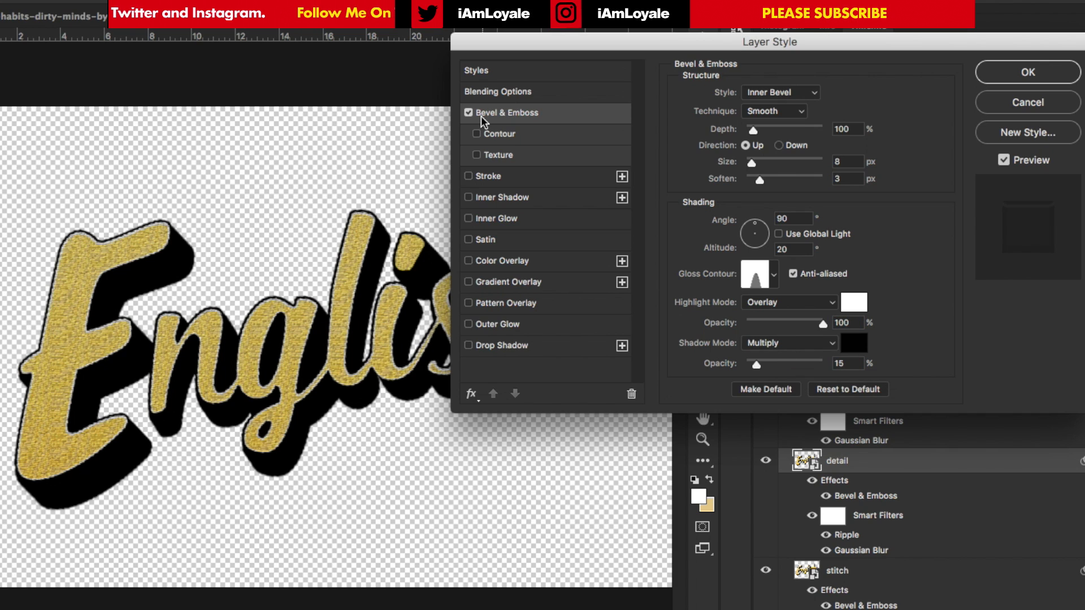
Add an Inner Shadow at 30% opacity and 2 px distance, then apply the layer style
left_click(471, 199)
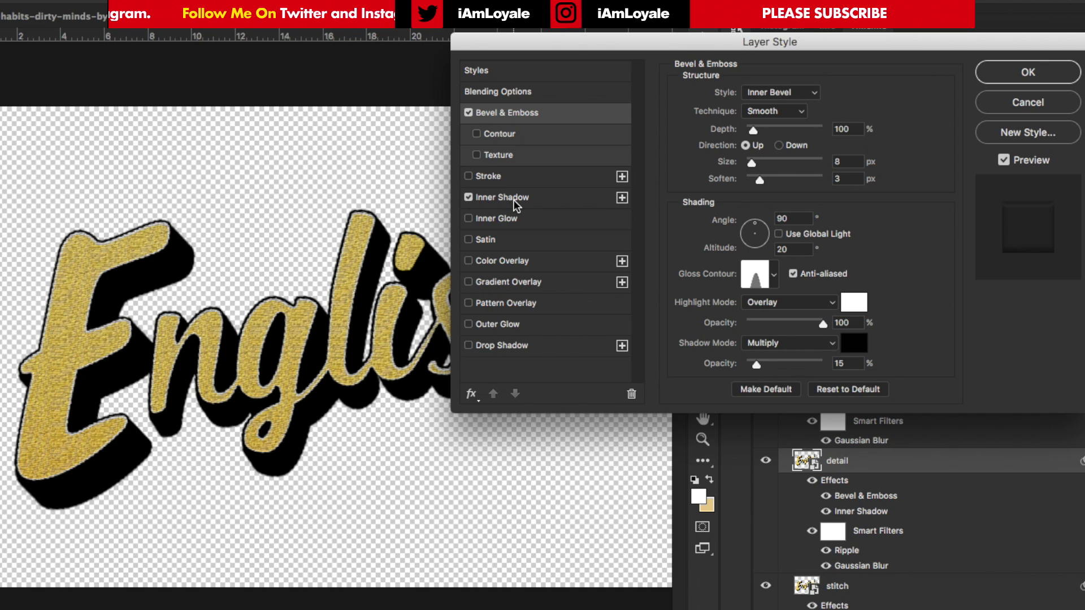
left_click(512, 201)
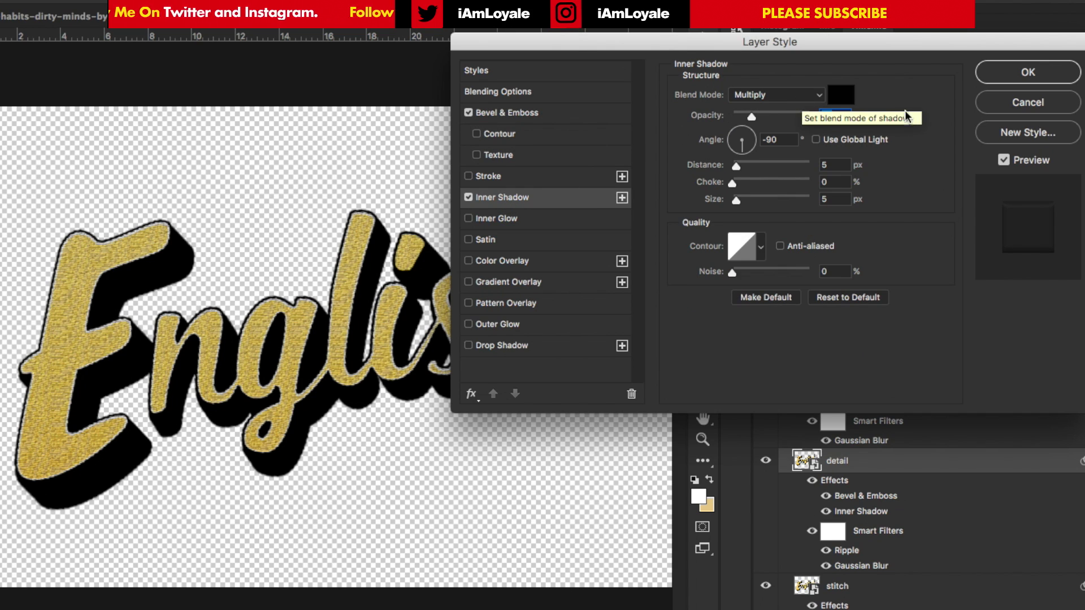
left_click_drag(902, 43, 690, 55)
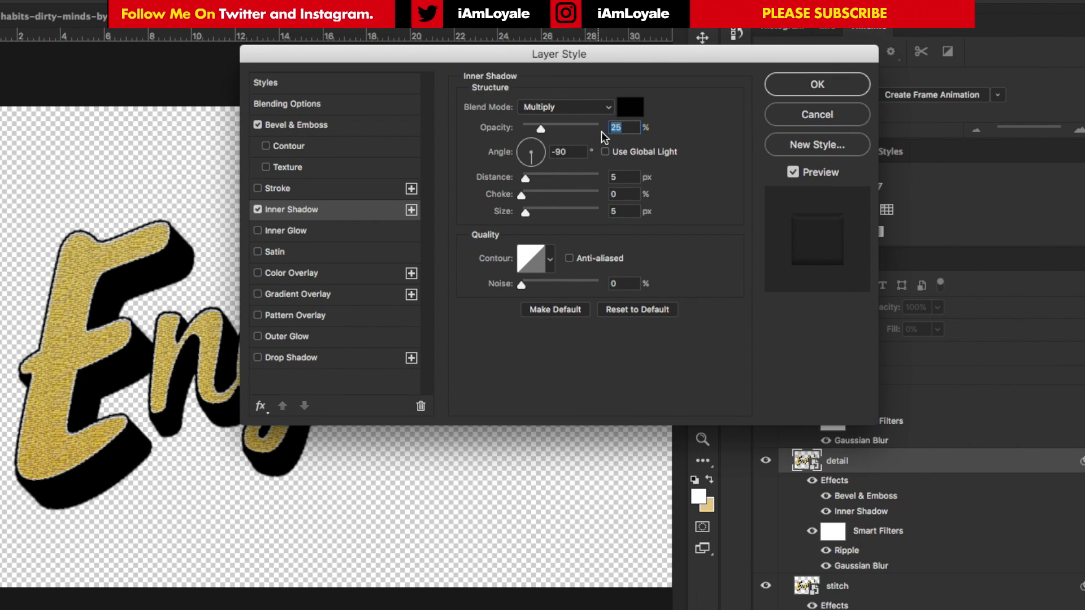
type("30")
left_click(628, 176)
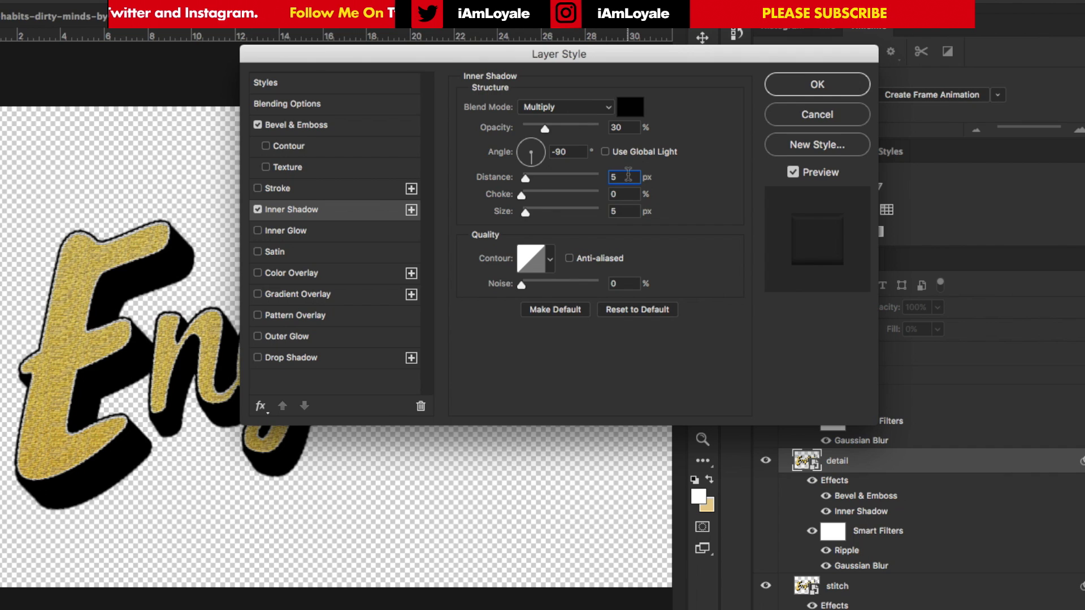
key("BackSpace")
type("2")
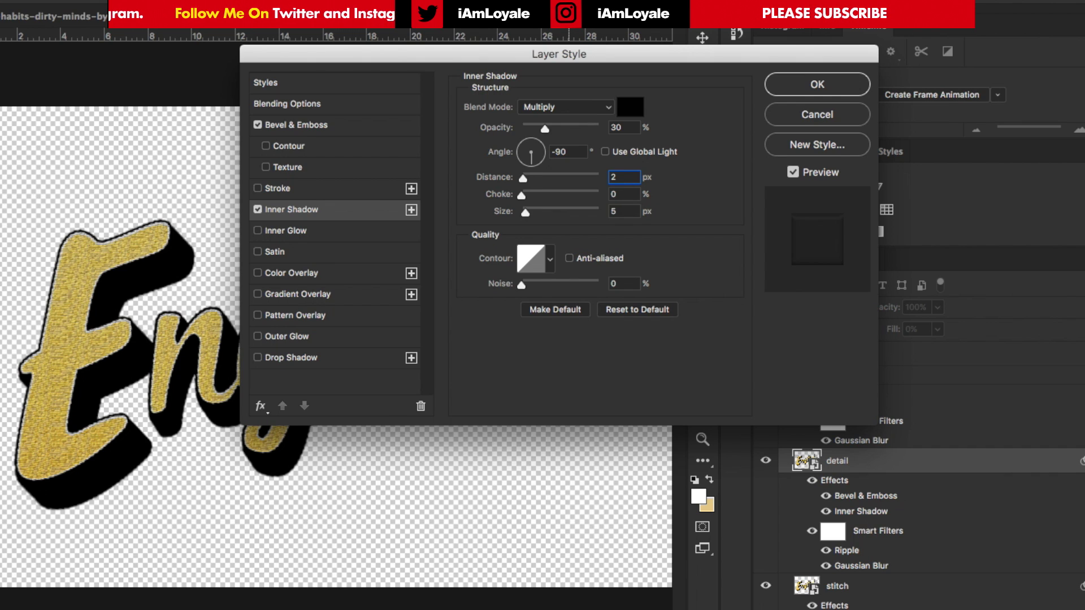
left_click(800, 81)
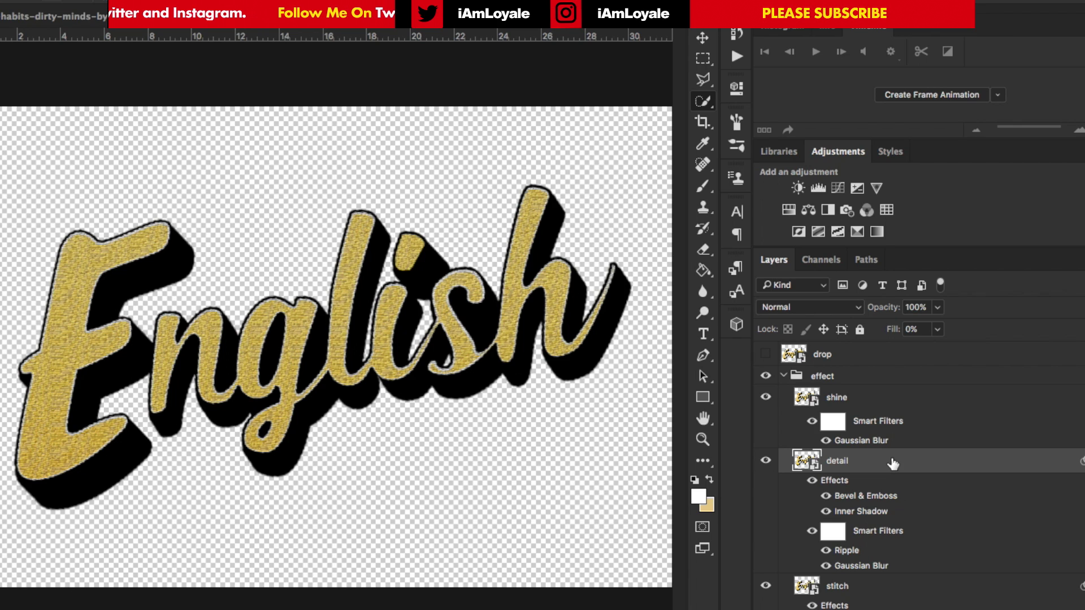
Add a Ripple smart filter to the shine layer with Amount -125 and Size Small
left_click(872, 406)
left_click(353, 6)
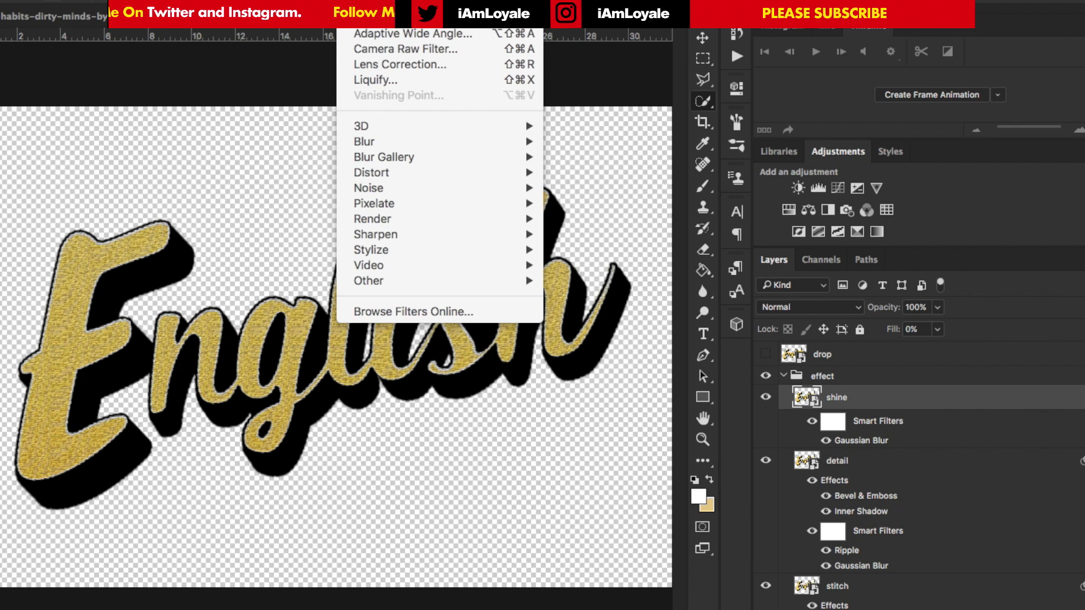
mouse_move(399, 184)
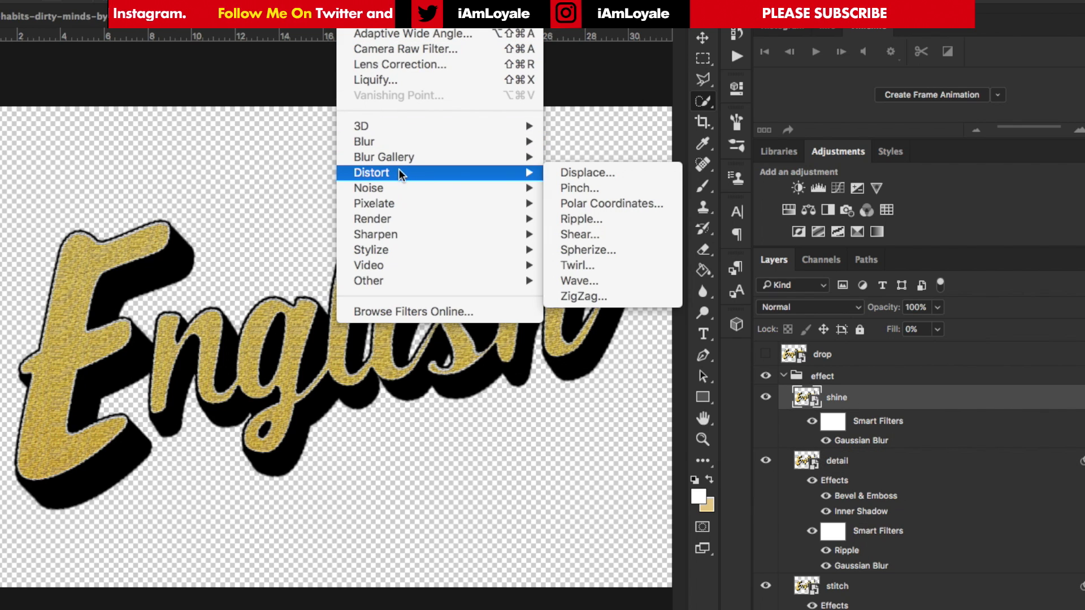
left_click(602, 216)
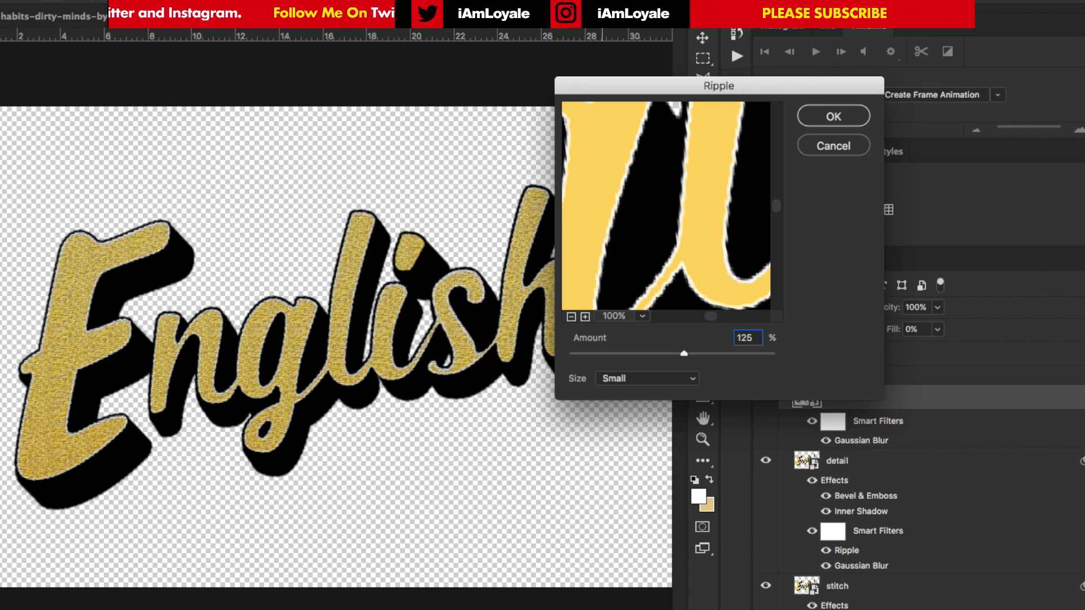
type("-")
left_click(833, 117)
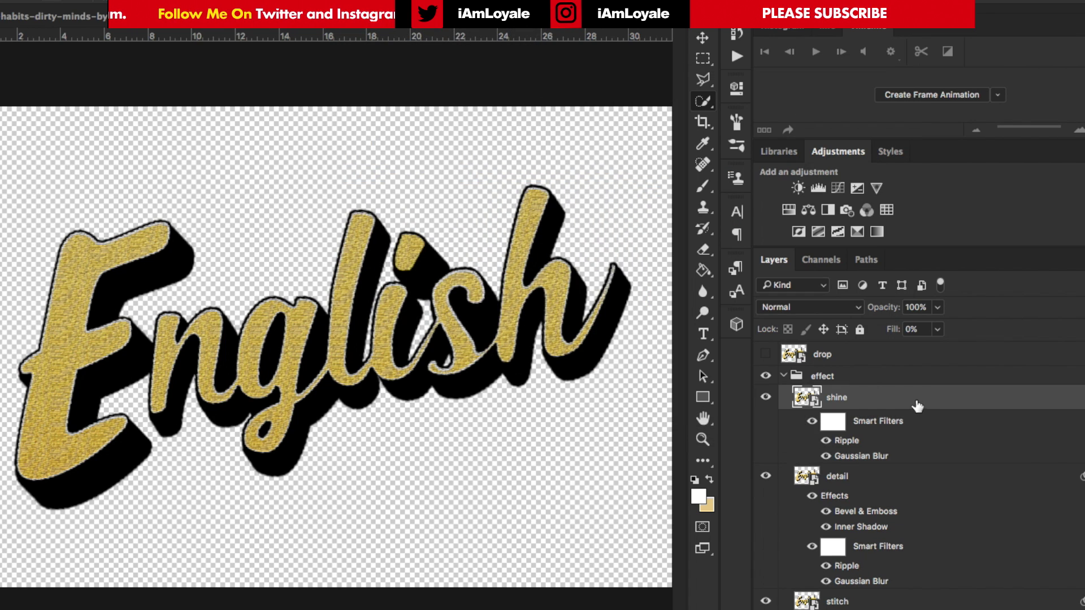
Add Bevel & Emboss to shine with depth 1000, size 10, soften 7 and altitude 40
double_click(898, 403)
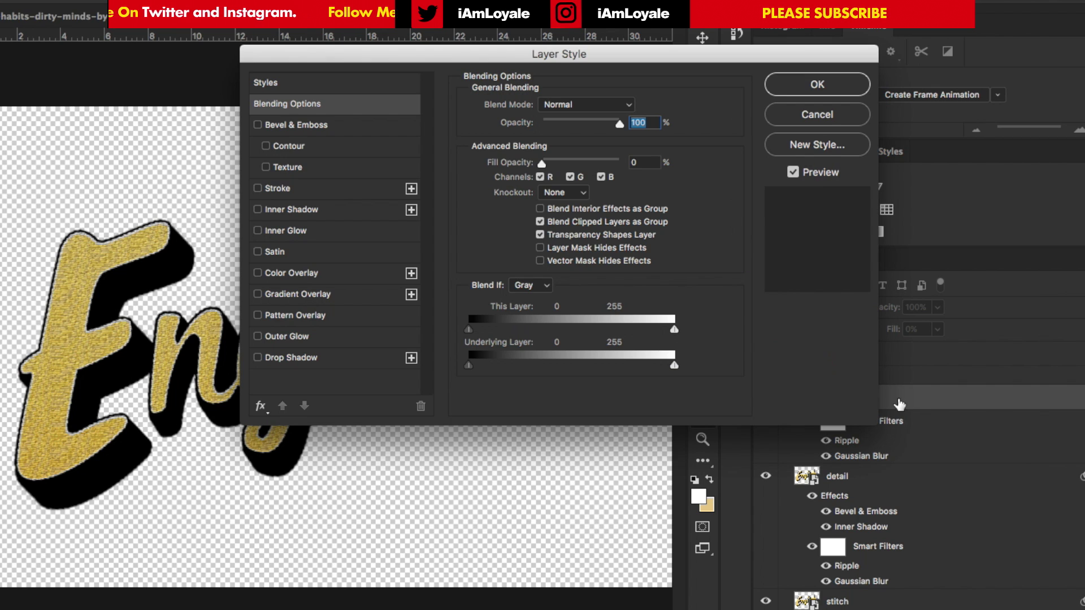
left_click(259, 124)
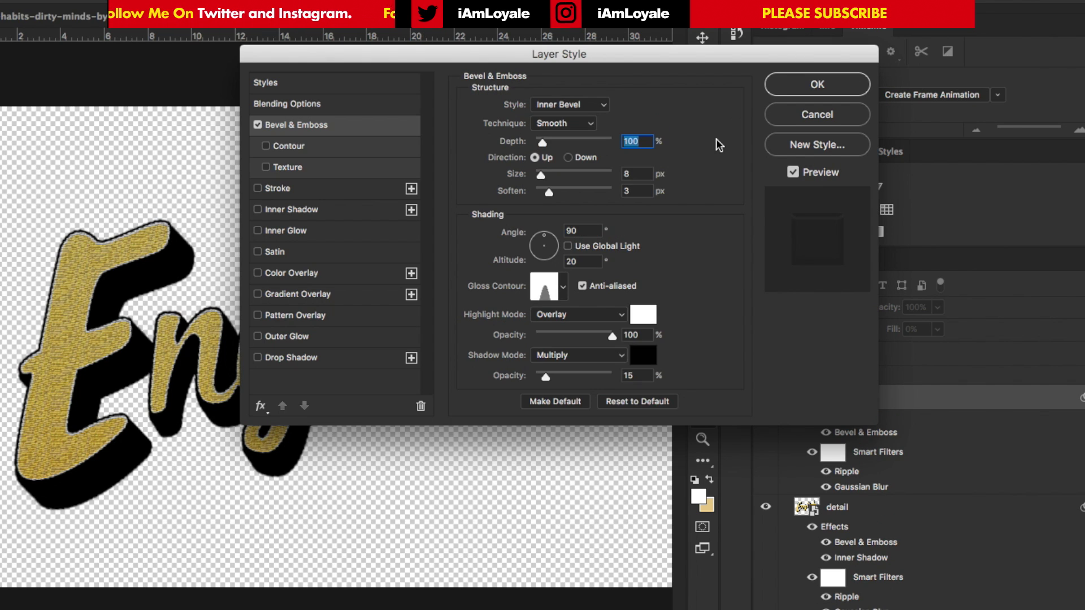
type("1000")
key("Tab")
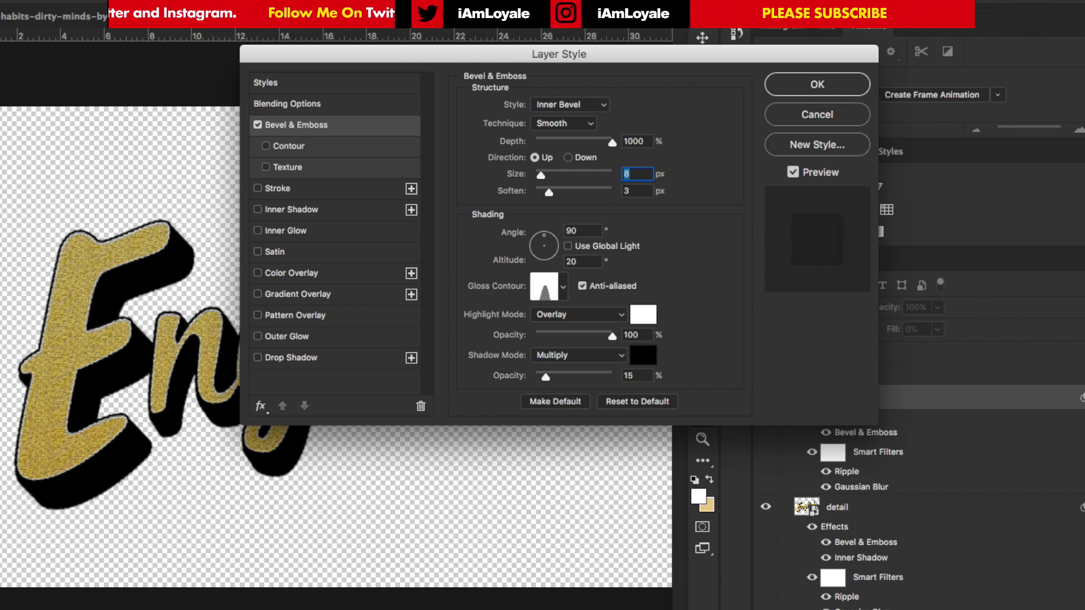
type("10")
key("Tab")
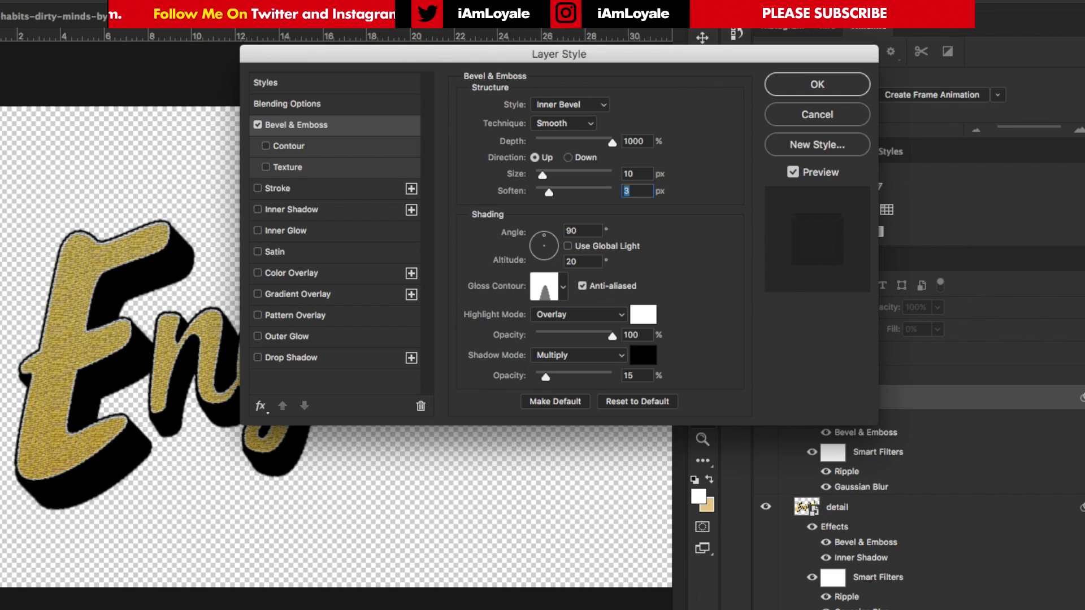
type("7")
left_click_drag(581, 53, 721, 10)
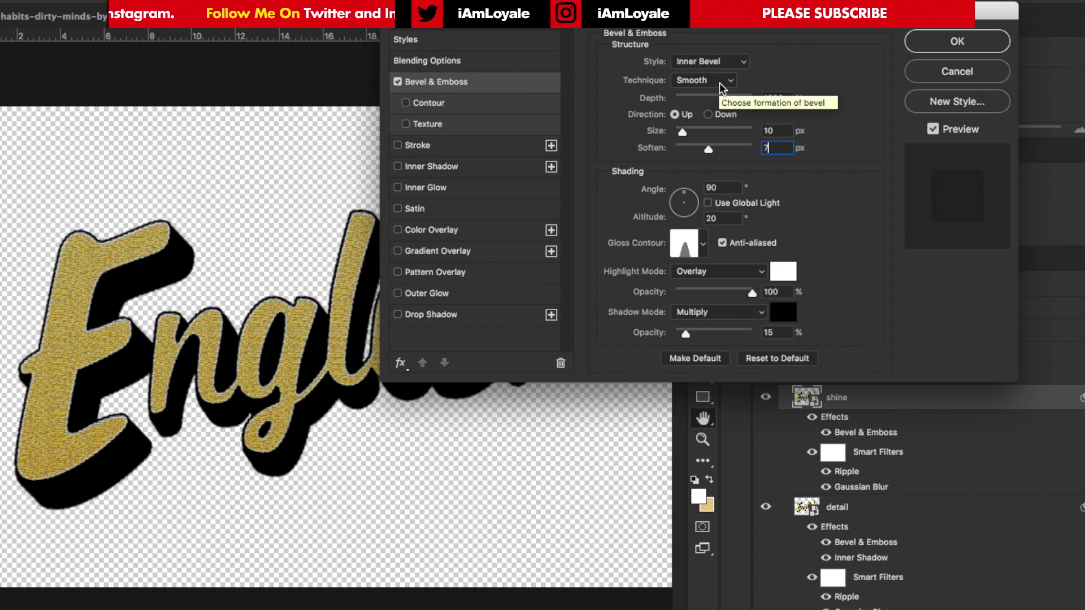
key("Tab")
key("Tab")
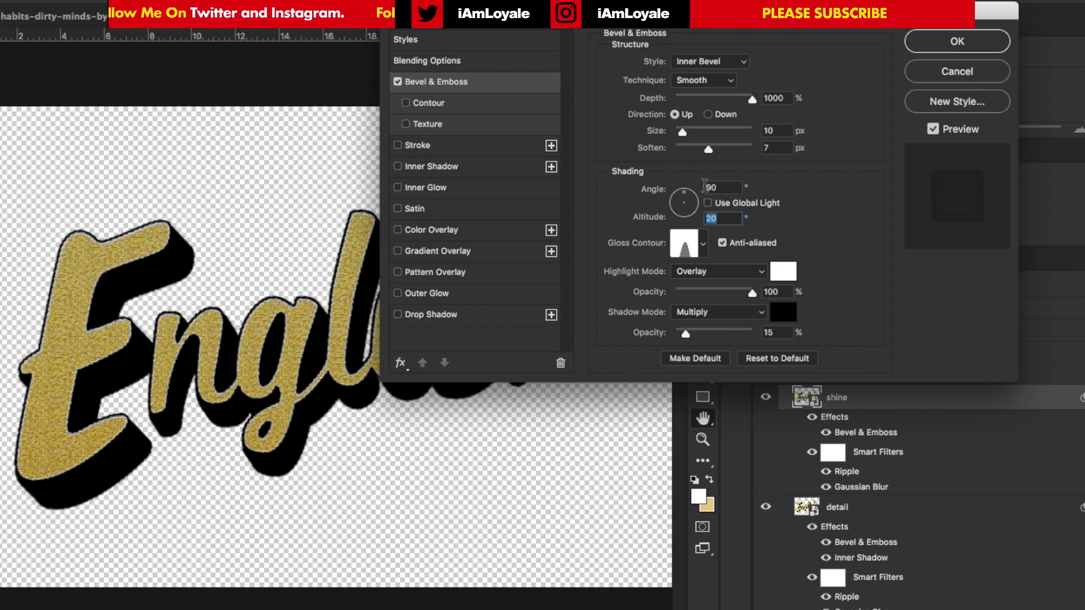
type("40")
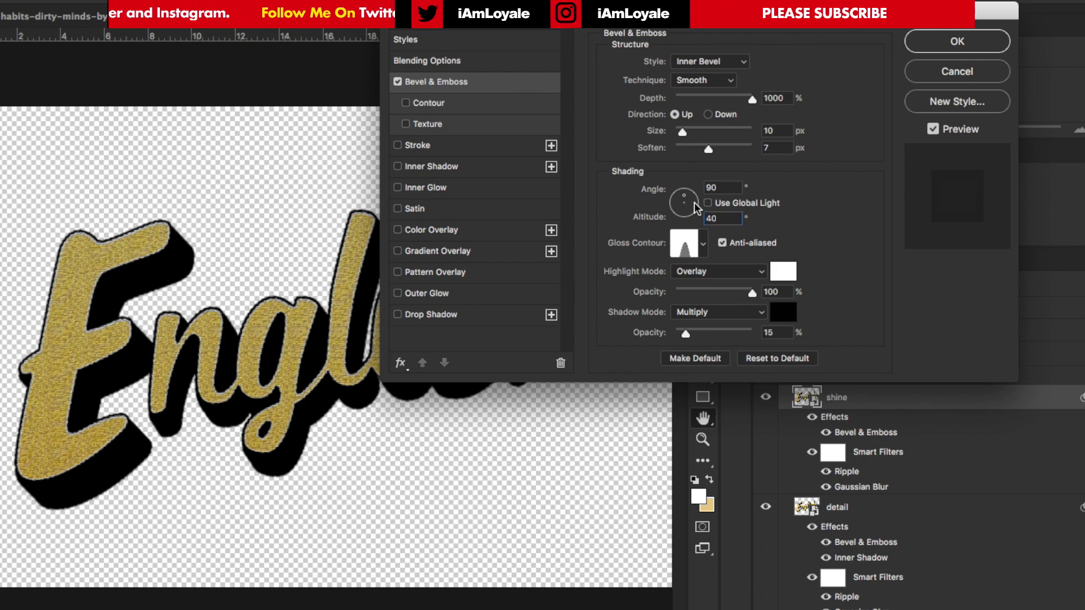
Use a Linear gloss contour, Soft Light highlights at 60% and 0% shadow opacity, then apply
left_click(703, 244)
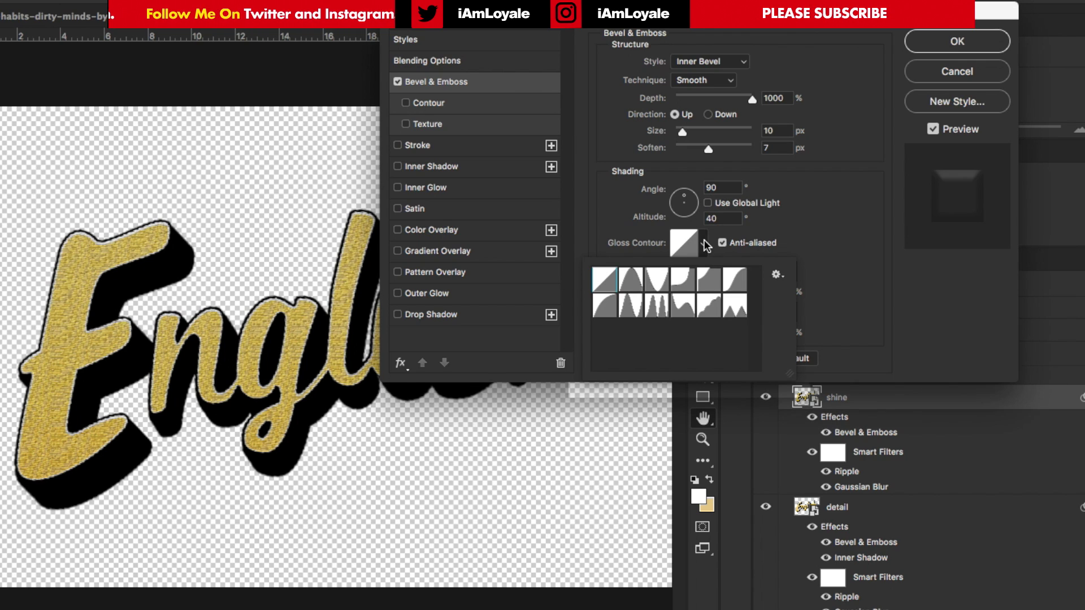
left_click(704, 244)
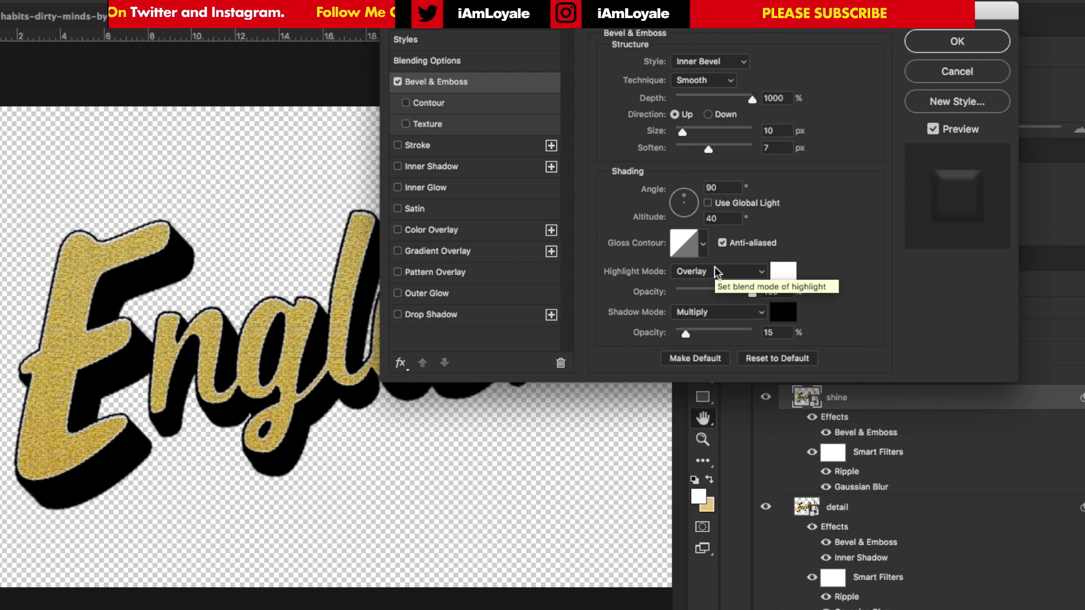
left_click(735, 272)
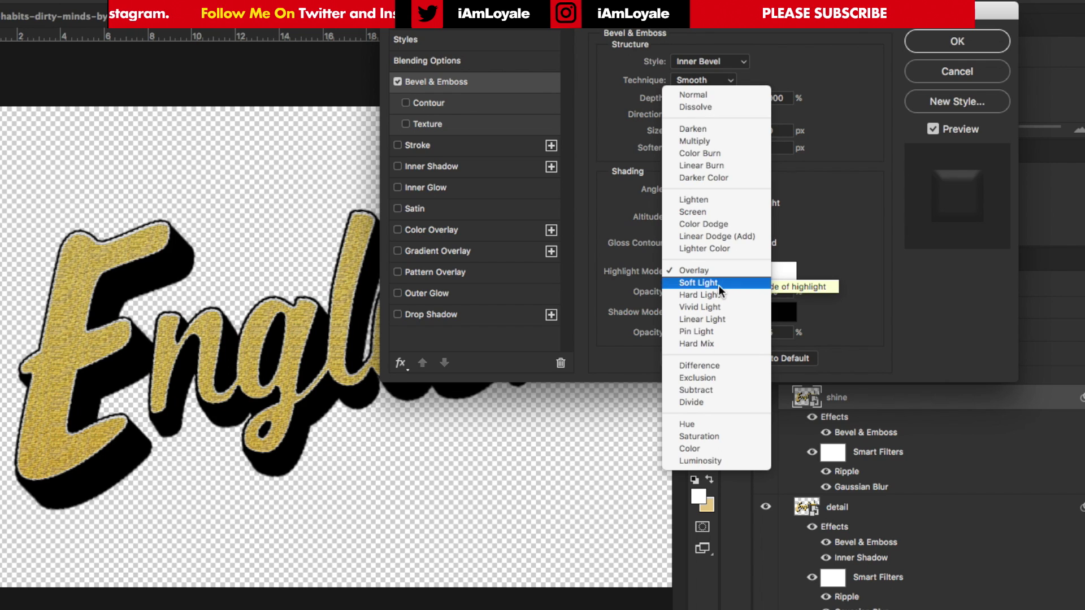
left_click(717, 285)
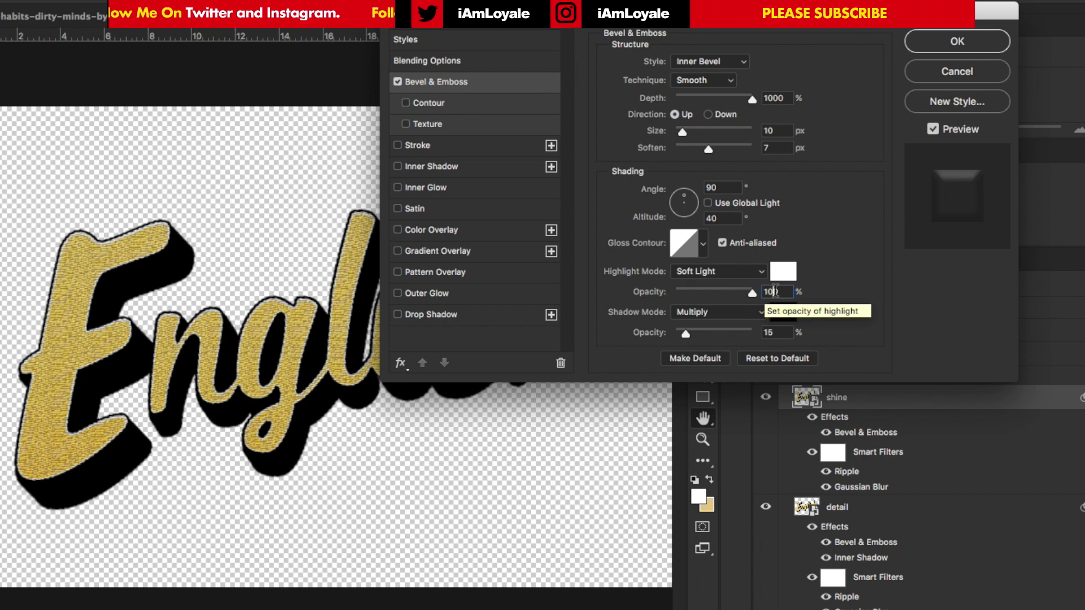
double_click(772, 292)
type("60")
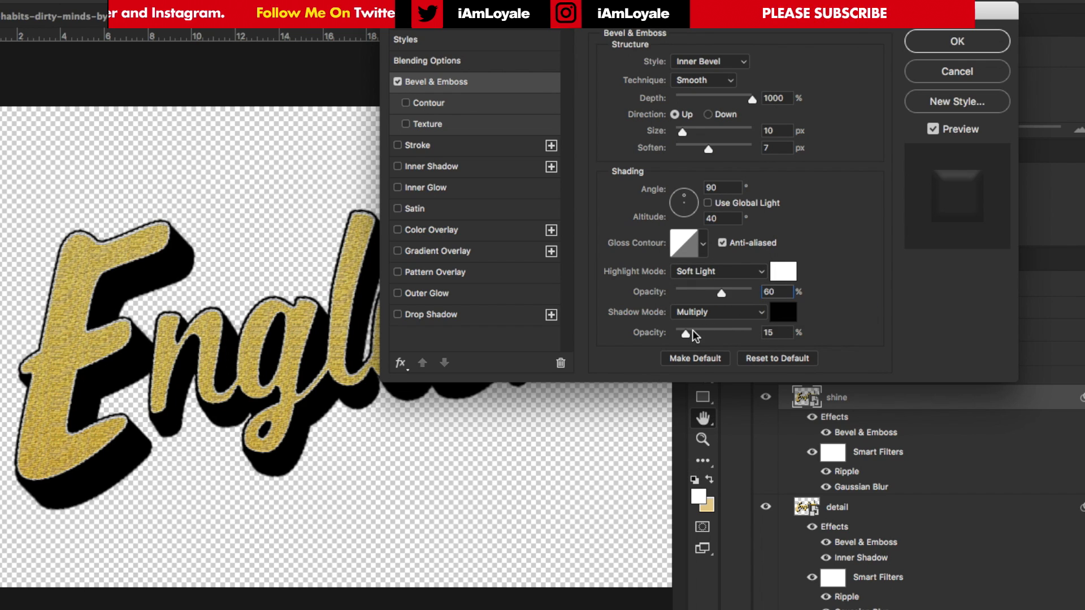
left_click_drag(685, 333, 618, 339)
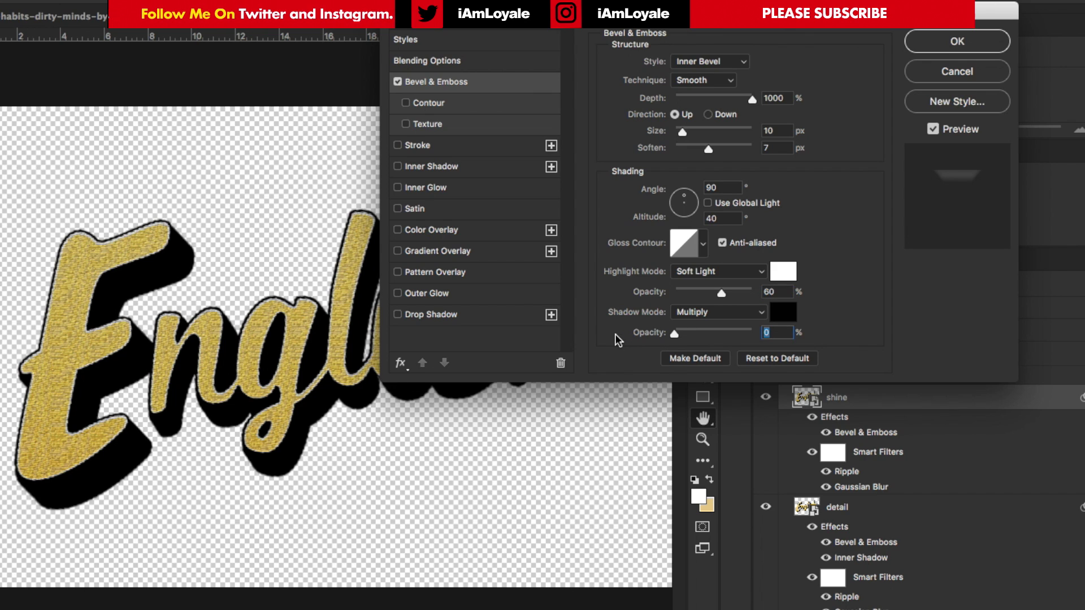
left_click(953, 43)
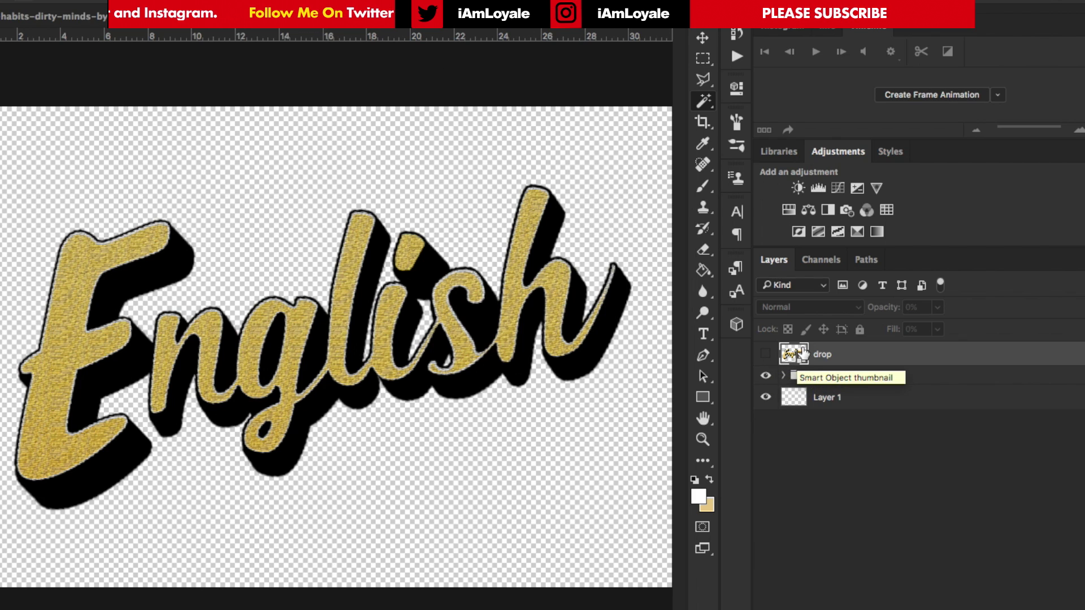
Switch to the Layer 2.psb document showing the embroidered Converse badge
left_click(678, 20)
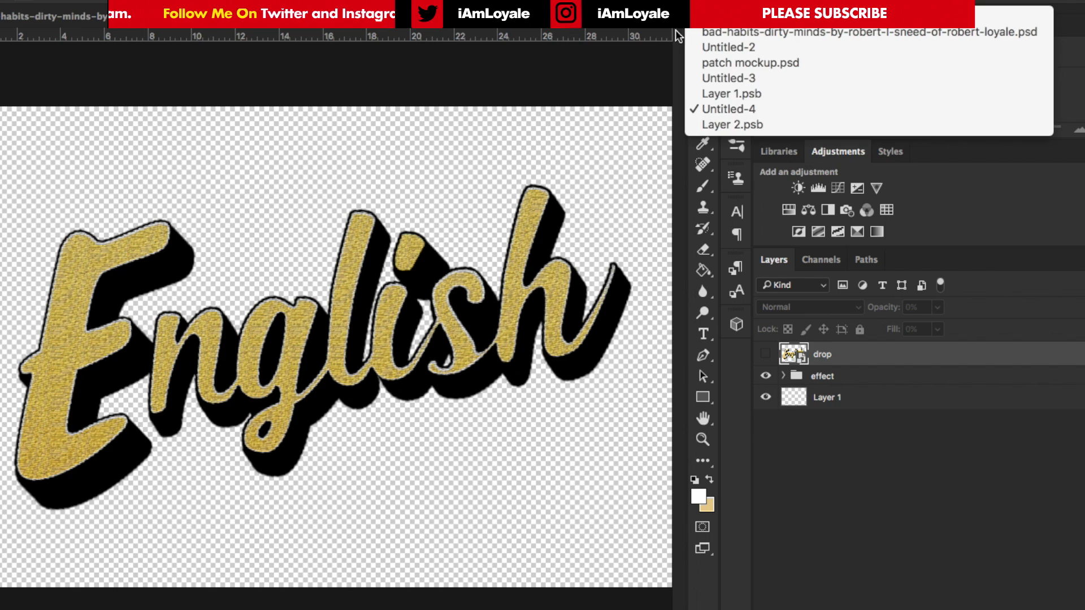
left_click(732, 125)
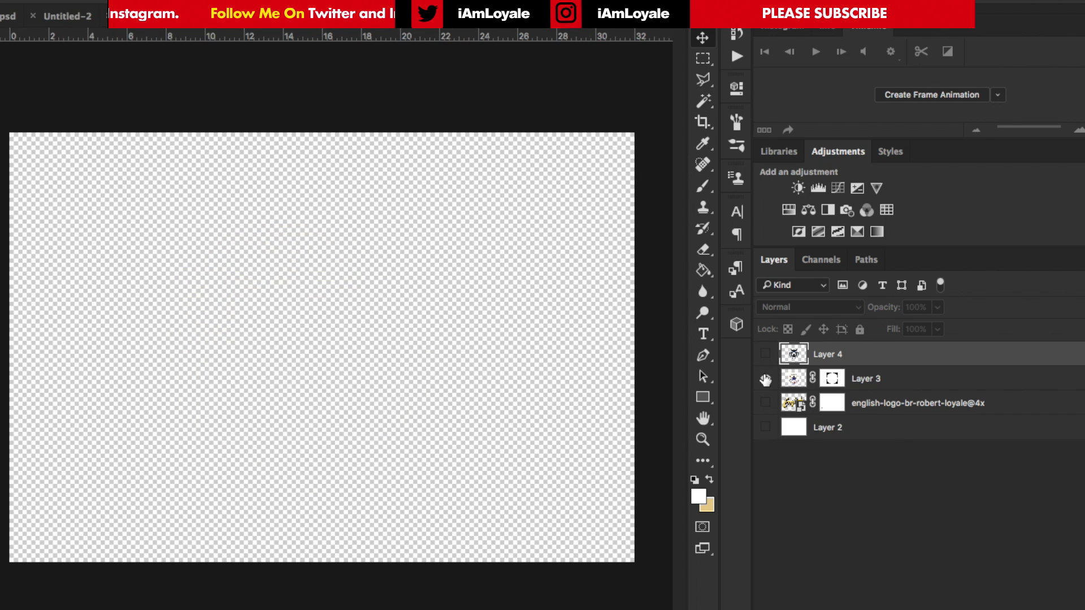
In Untitled-2, hide the Converse badge Layer 3 and show the tiger mascot Layer 4
left_click(765, 379)
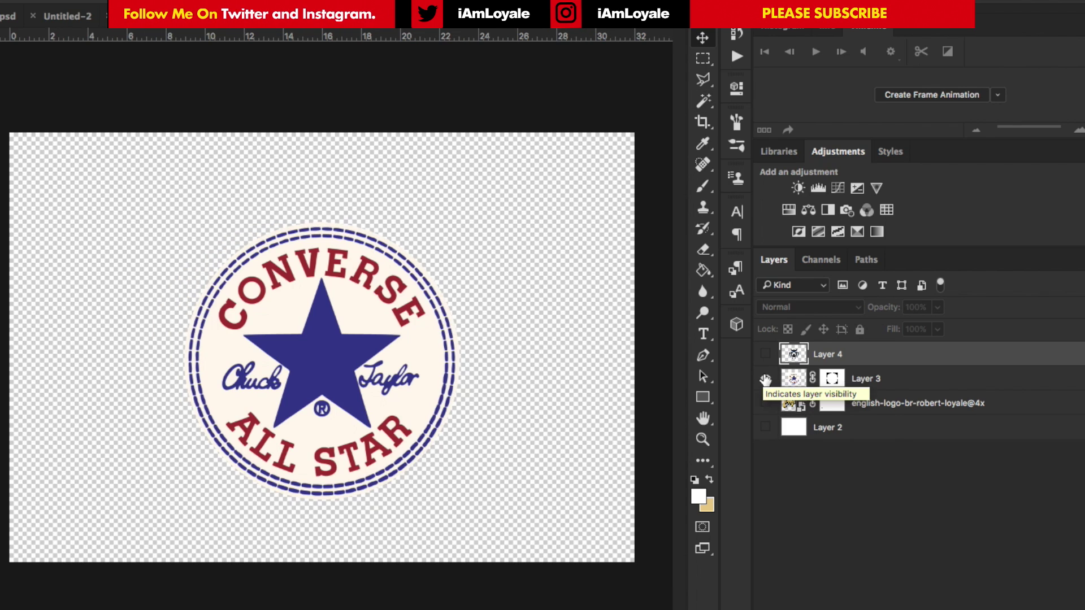
left_click(765, 379)
left_click(766, 354)
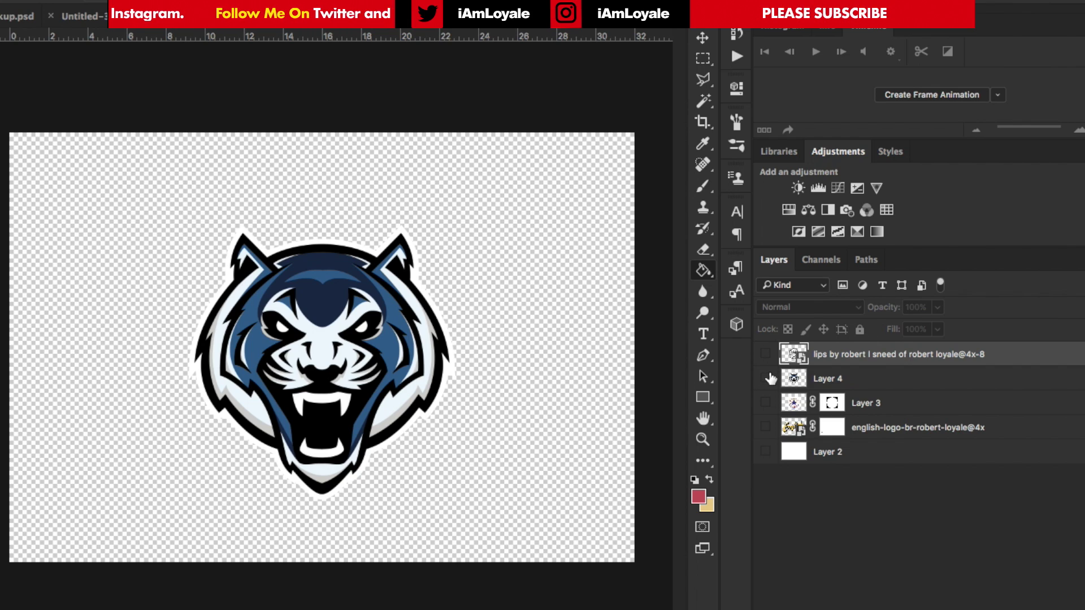
Copy the lips drawing onto a new Layer 5, hiding the tiger and original lips layers
left_click(765, 378)
left_click(766, 355)
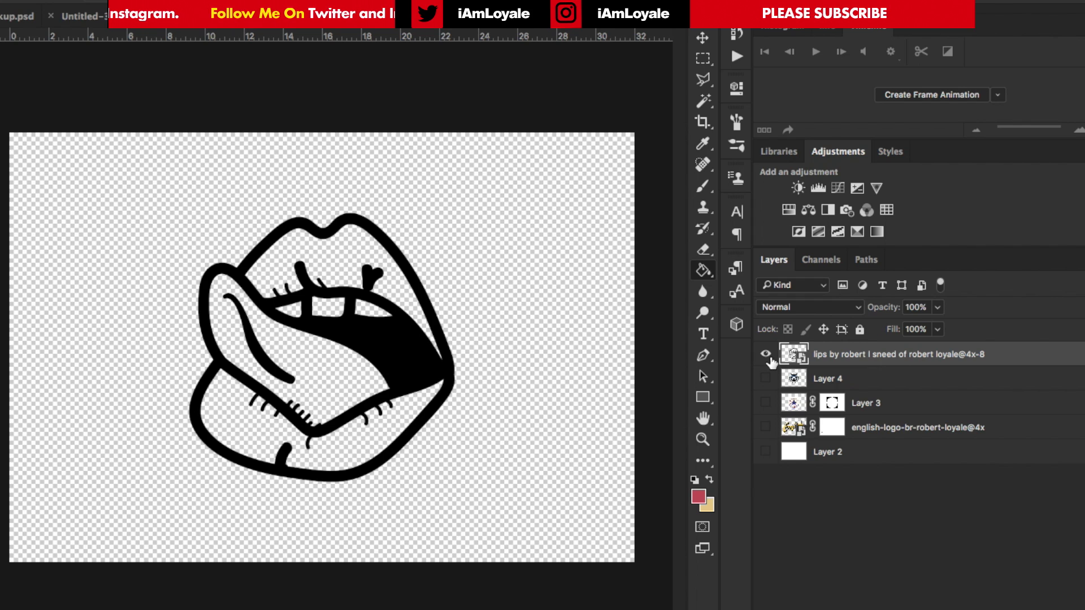
left_click(787, 360, "ctrl")
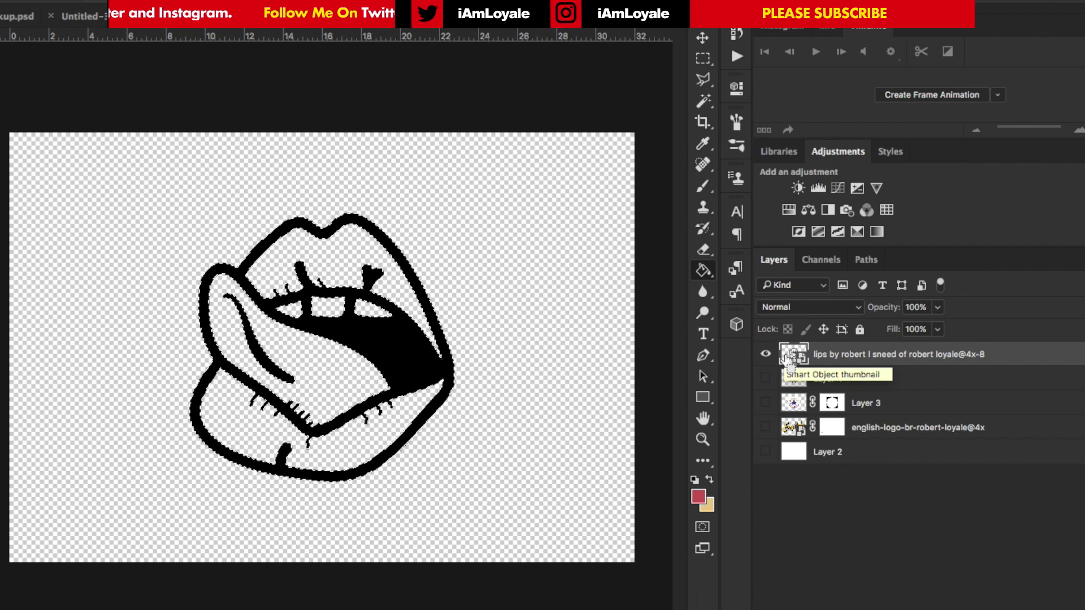
key("ctrl+j")
left_click(766, 379)
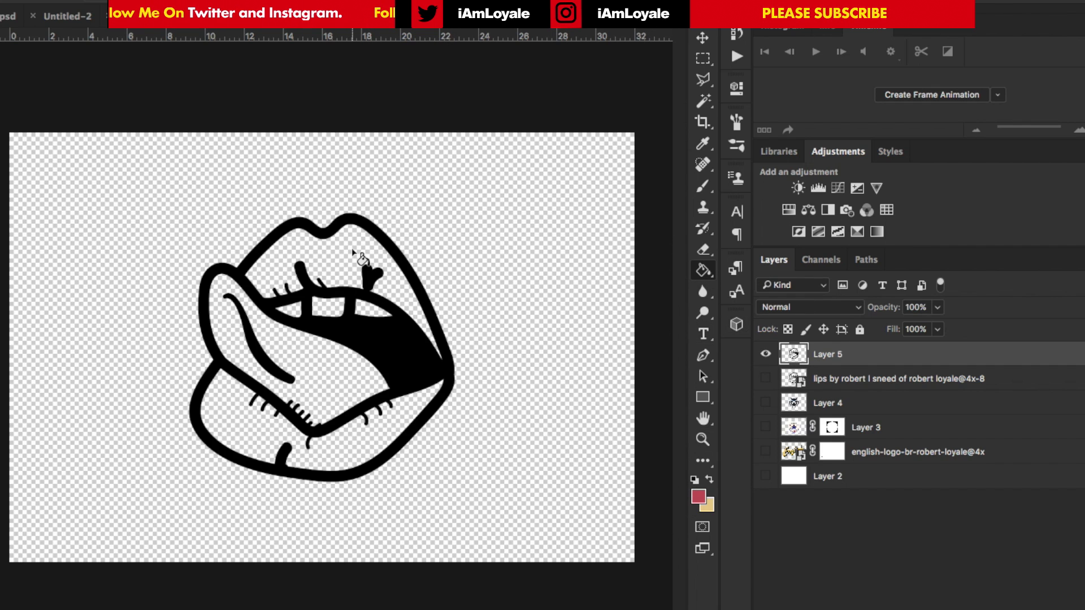
Paint Bucket the lips with red #bd5252 and the tongue with dark red #692e2e
left_click(703, 503)
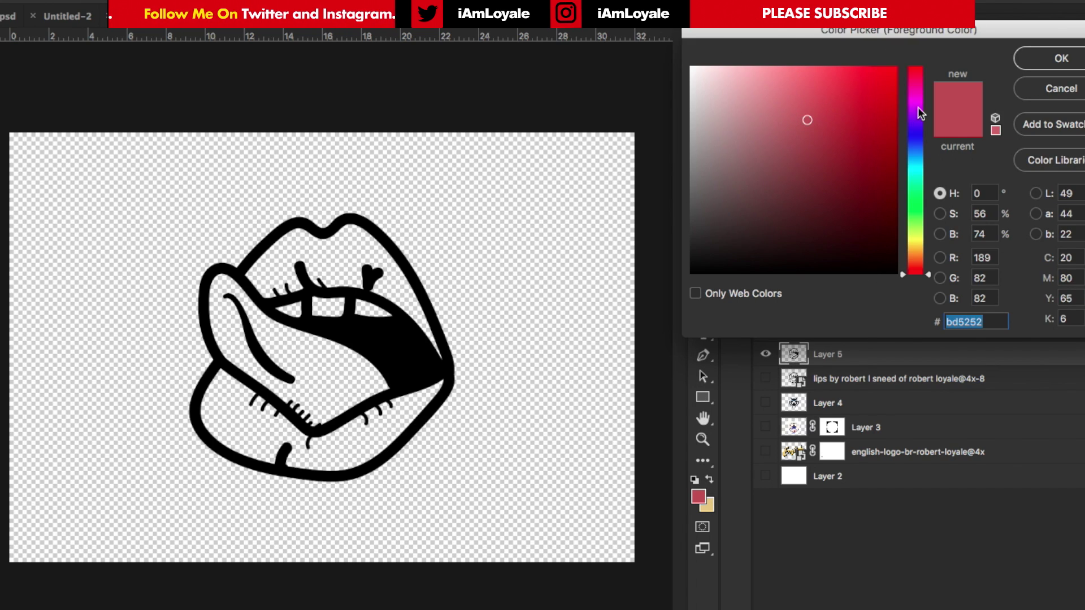
left_click(1045, 66)
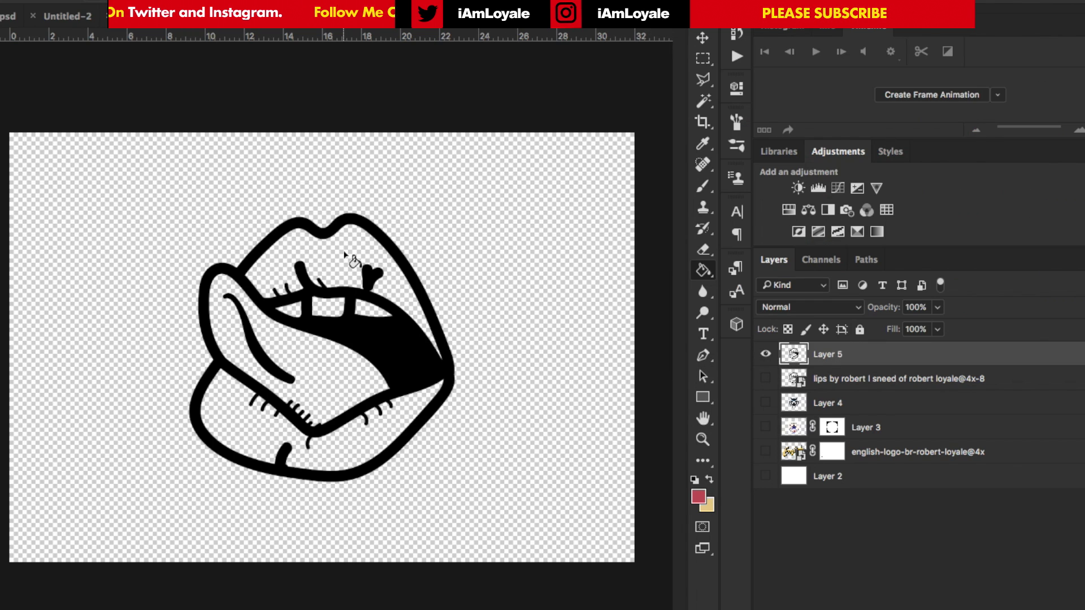
left_click(346, 256)
left_click(698, 496)
left_click_drag(808, 200, 807, 188)
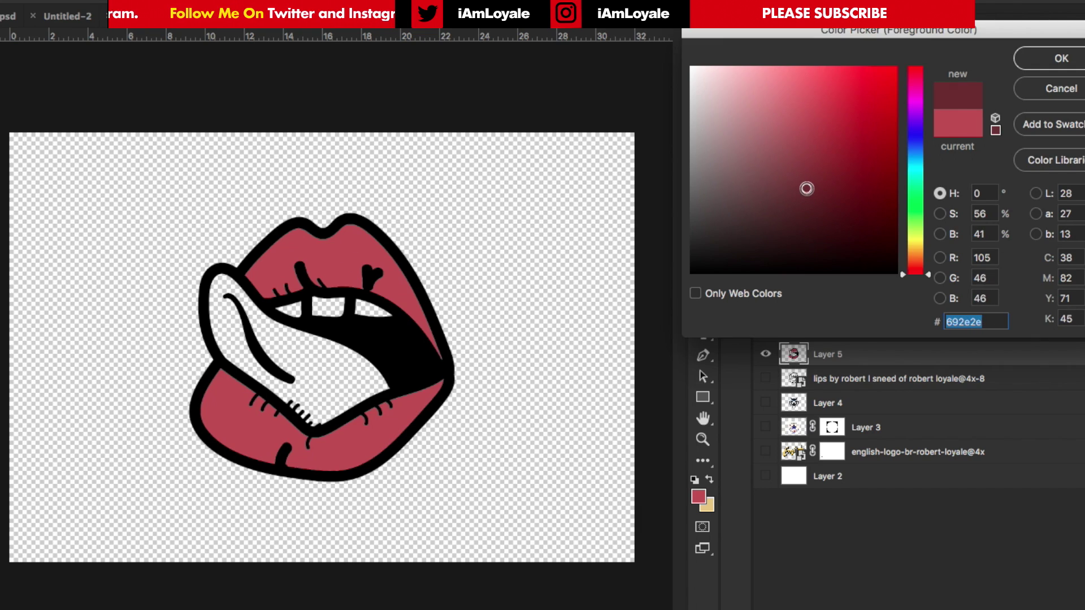
left_click(1032, 65)
left_click(308, 372)
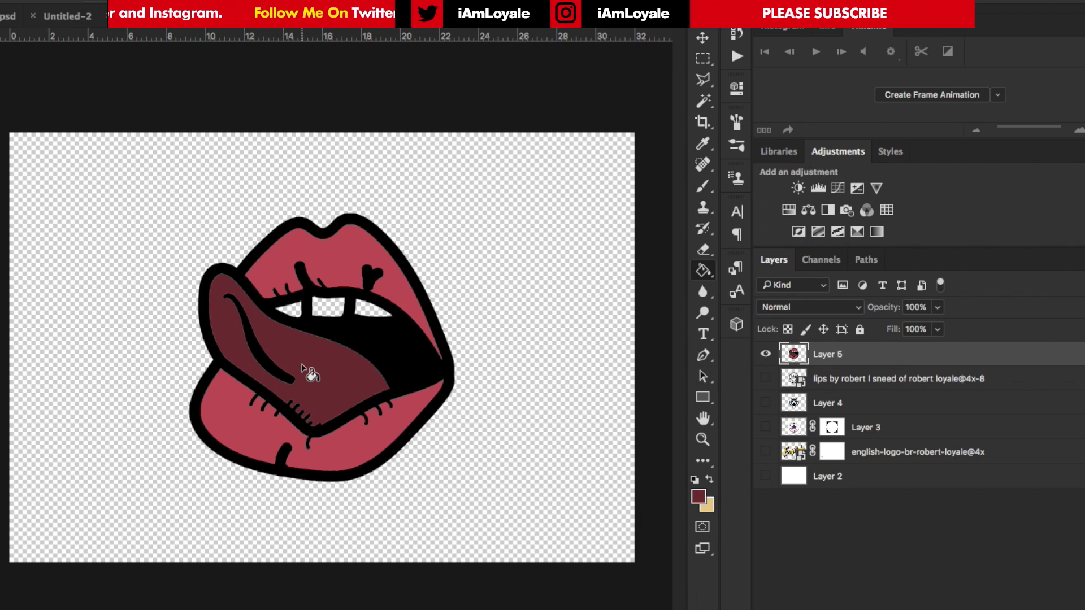
Set the foreground colour to a near-white
left_click(699, 496)
left_click_drag(706, 110, 693, 76)
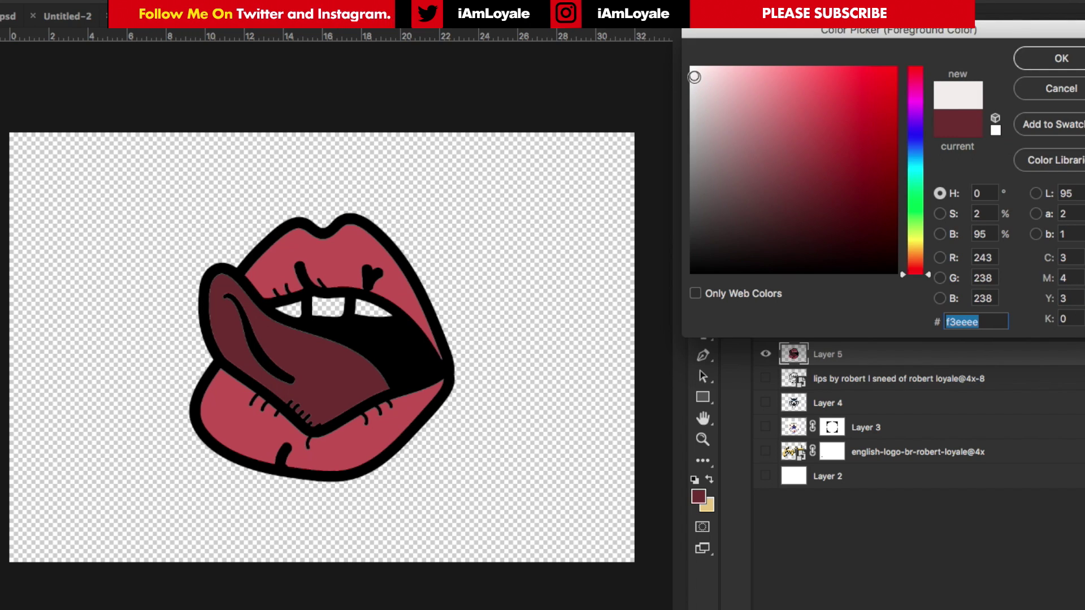
left_click(1039, 61)
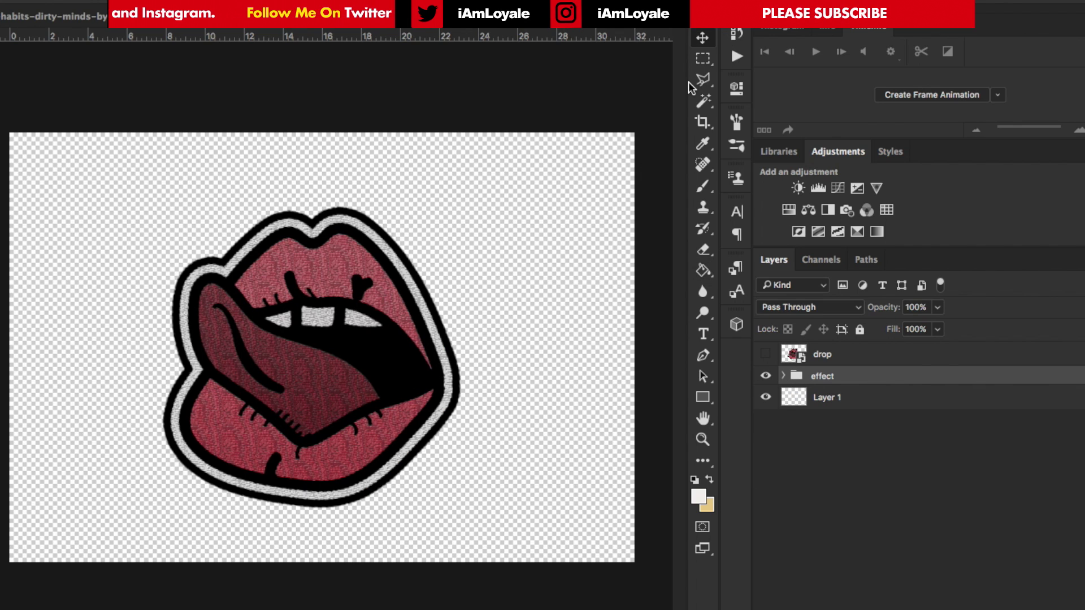
Switch to Layer 2.psb and select Layer 5 inside Group 1
left_click(676, 23)
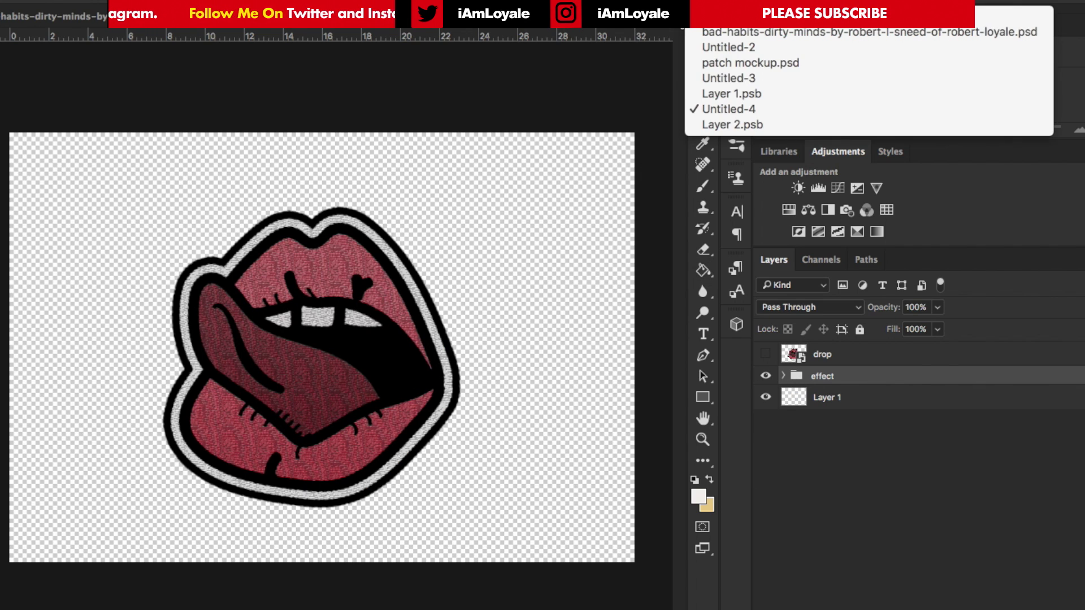
left_click(708, 127)
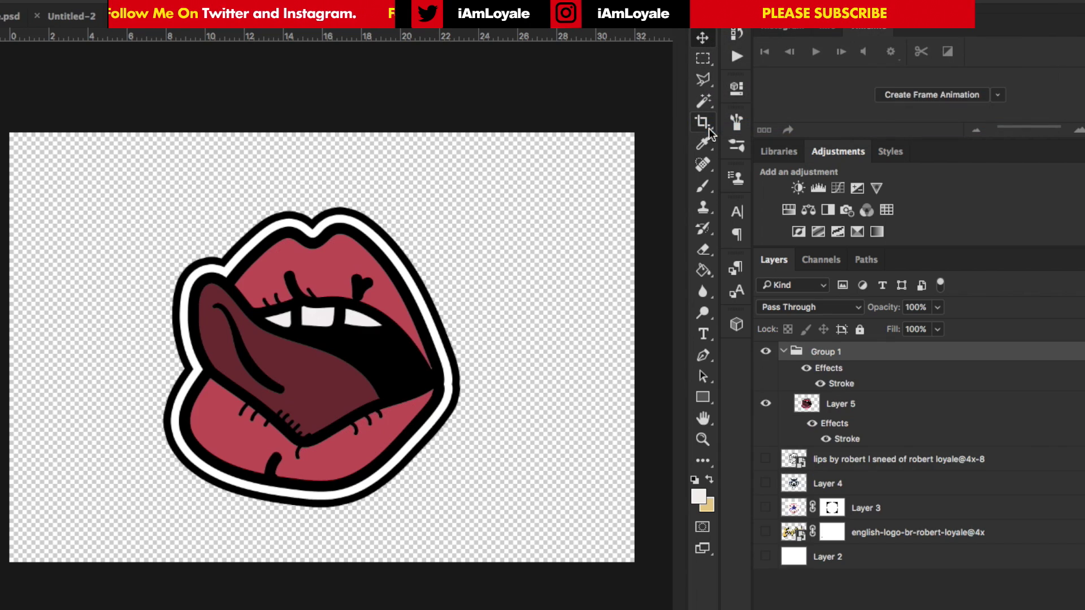
left_click(783, 351)
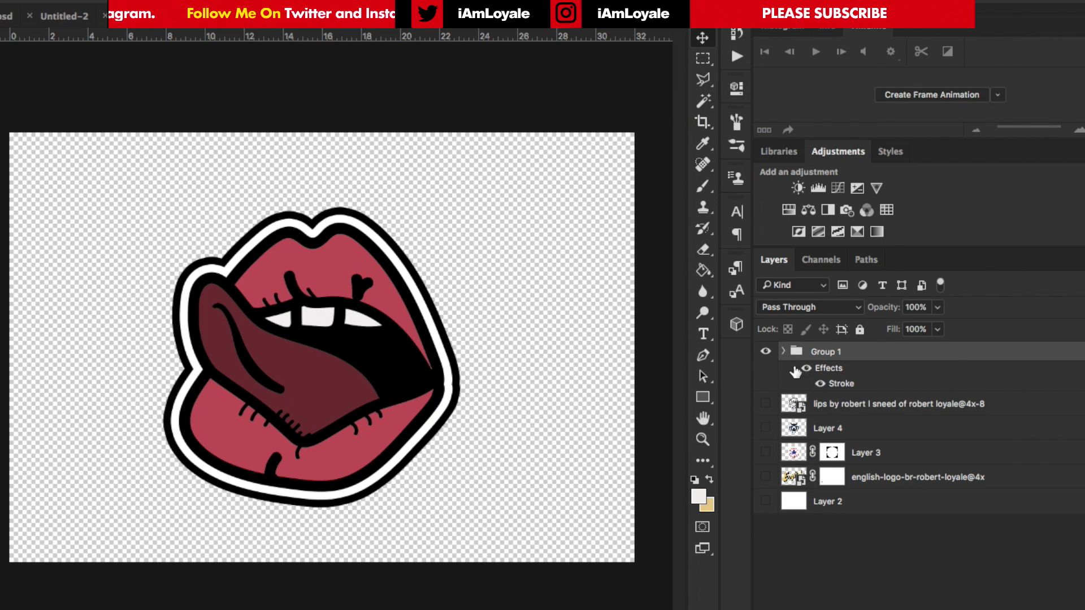
left_click(783, 352)
left_click(846, 403)
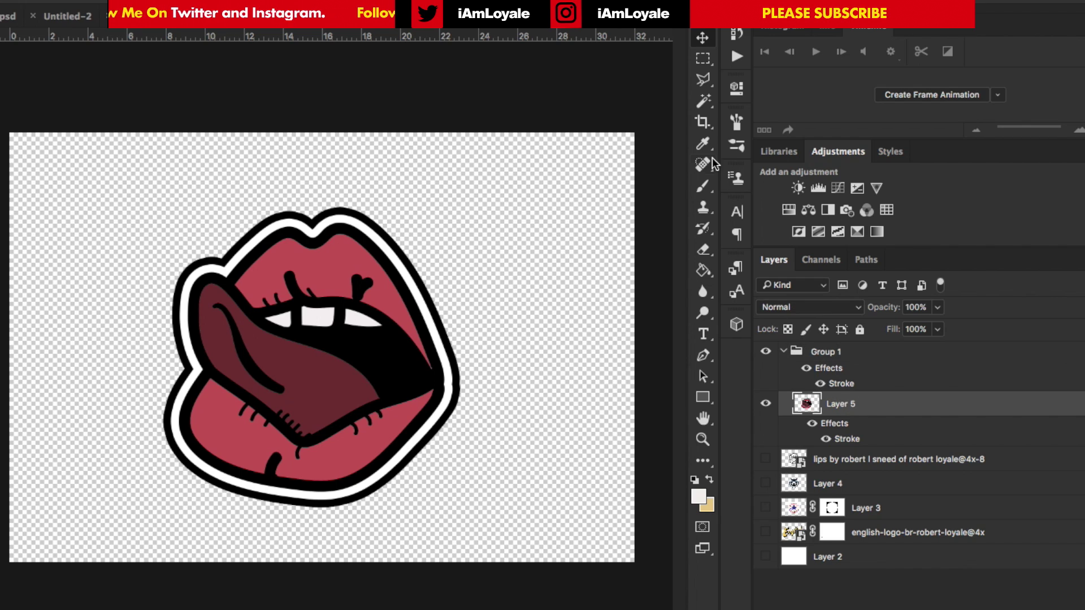
Fill the tongue with bright pink #ea106c, then sample the lip red as foreground colour
key("g")
left_click(699, 496)
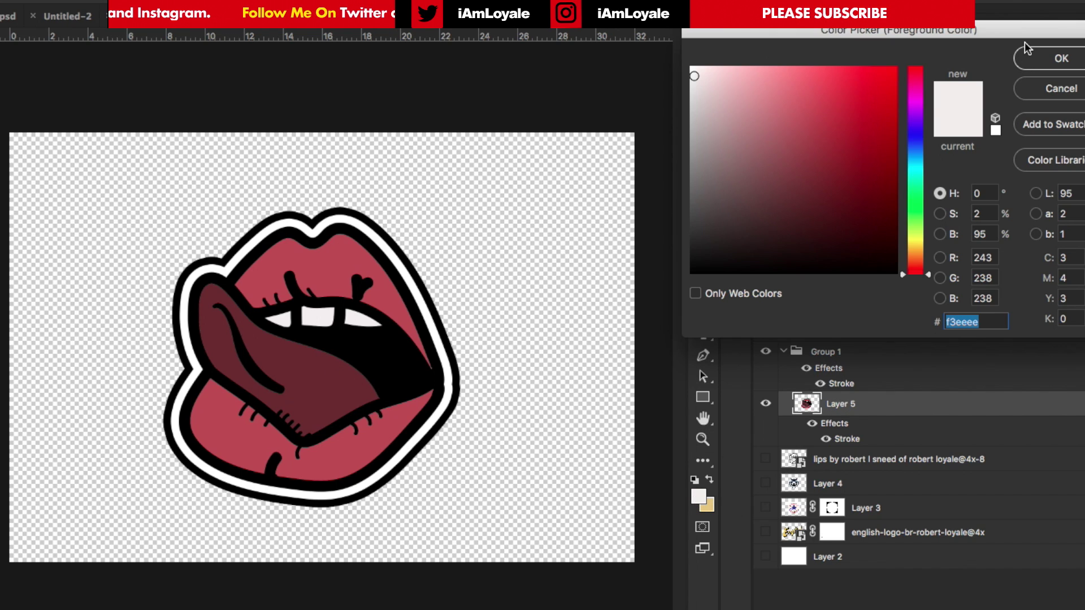
left_click(885, 83)
left_click(1061, 59)
left_click(316, 400)
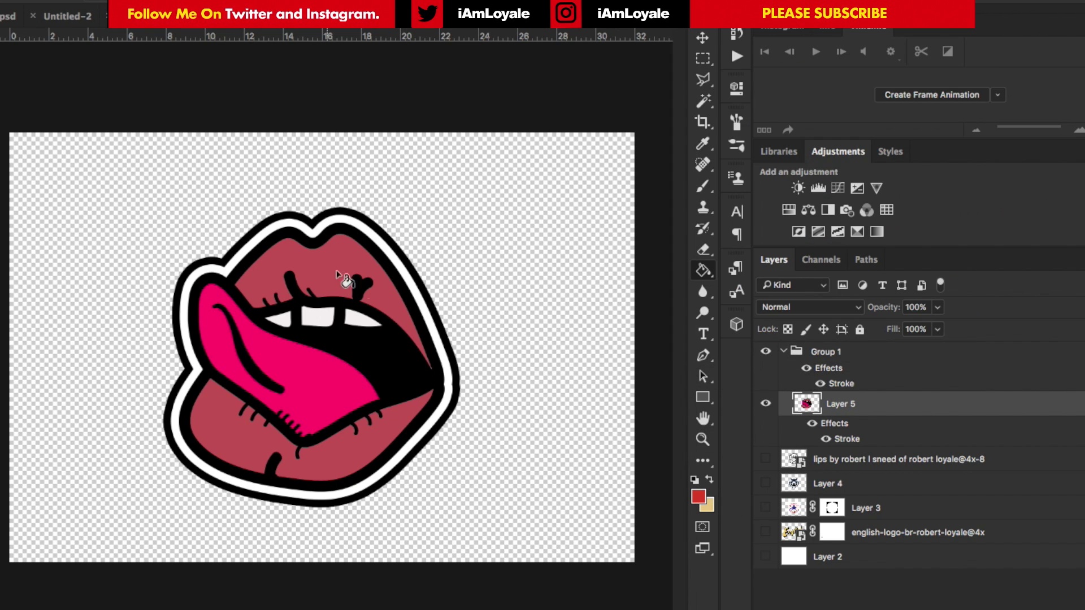
left_click(699, 497)
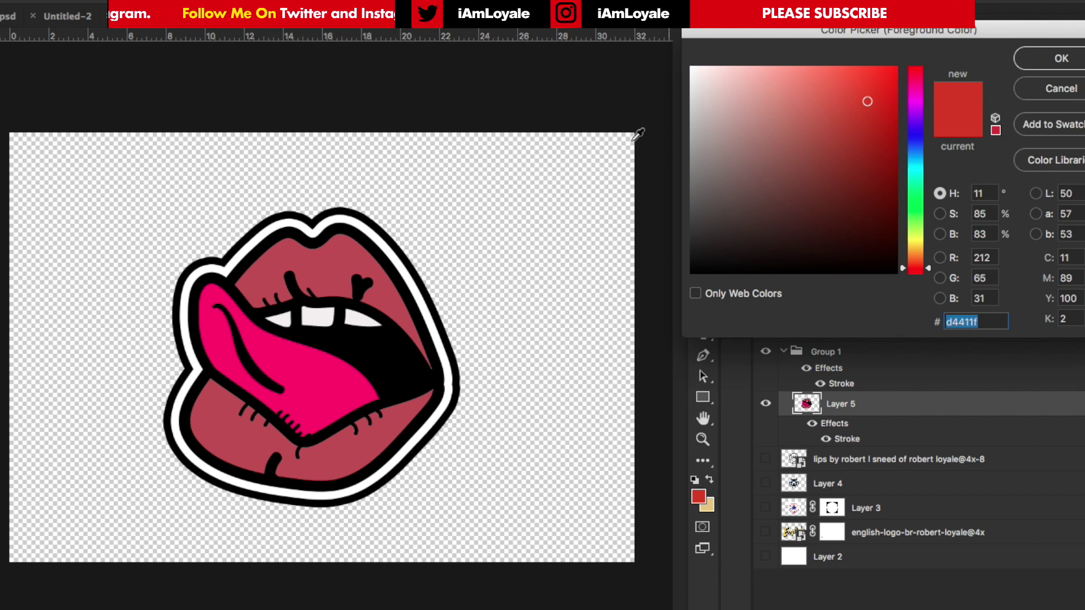
left_click(322, 261)
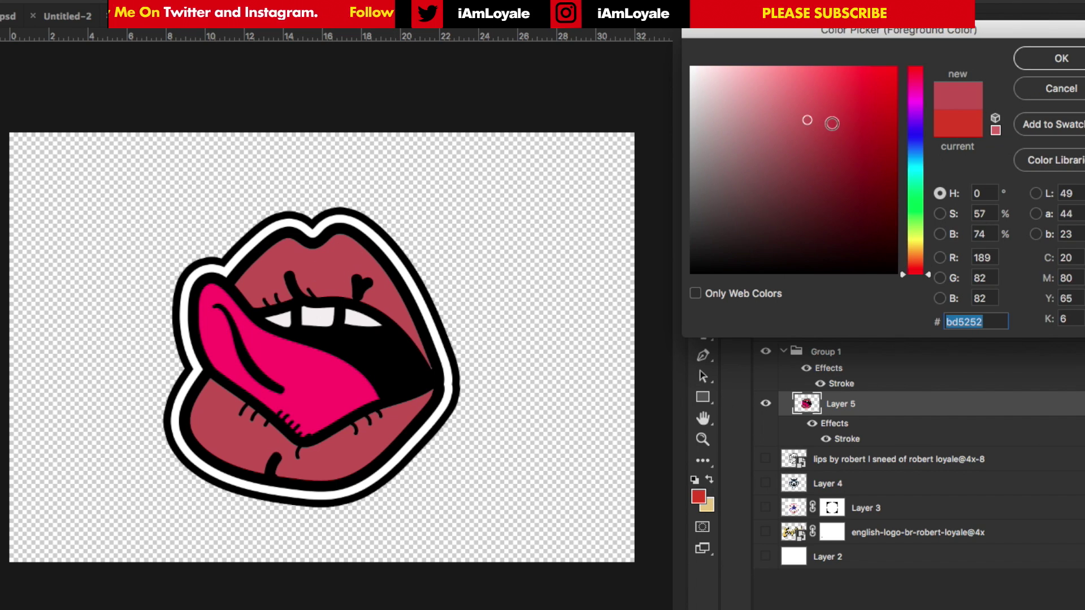